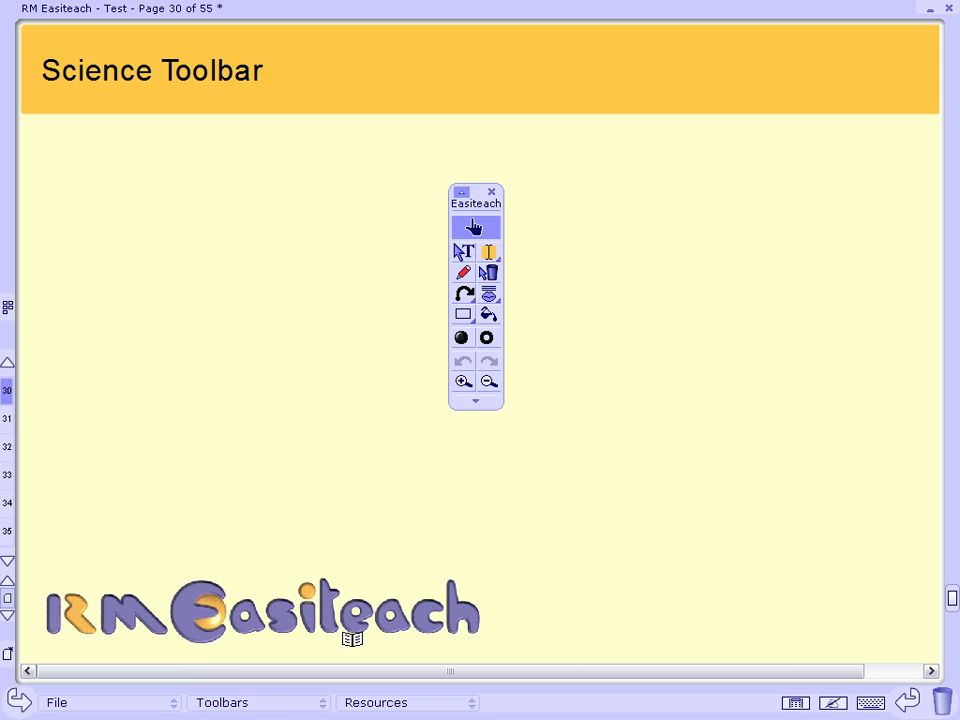
# Turn on the Science toolbar from the Toolbars list and dock it beside the main Easiteach toolbar
pyautogui.click(289, 705)
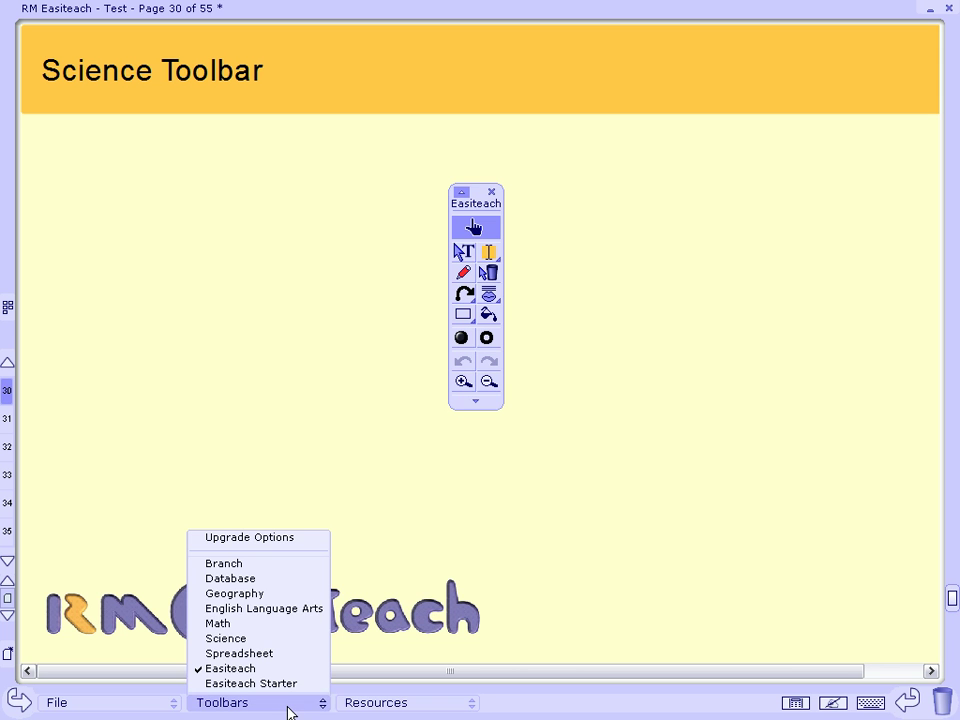
pyautogui.click(280, 638)
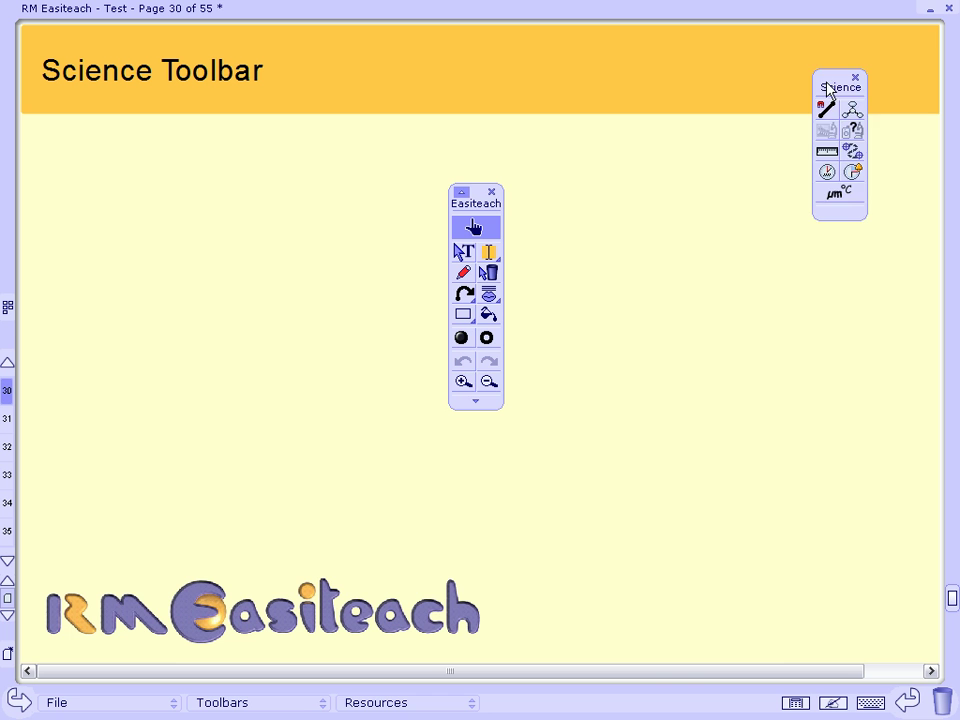
pyautogui.moveTo(826, 87); pyautogui.dragTo(605, 246)
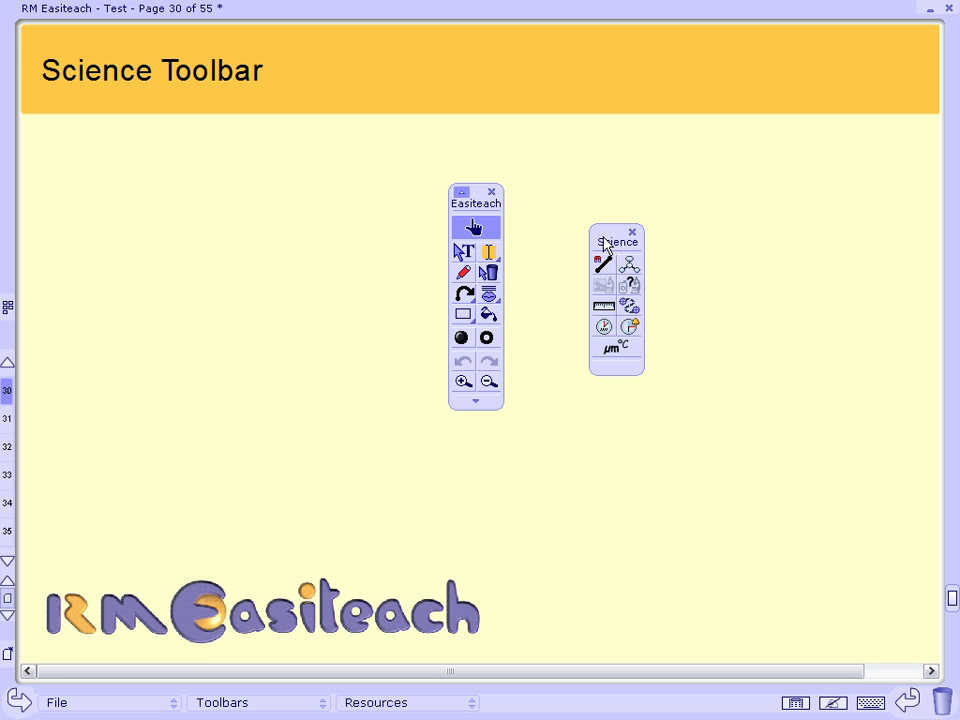
pyautogui.click(604, 326)
pyautogui.click(630, 327)
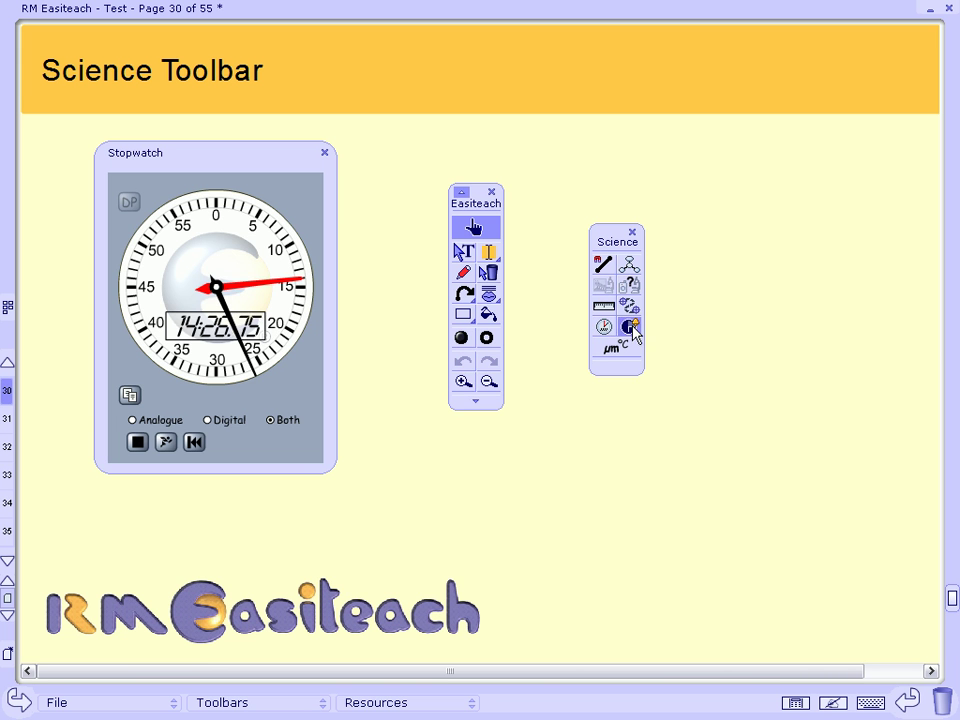
pyautogui.moveTo(695, 173); pyautogui.dragTo(731, 176)
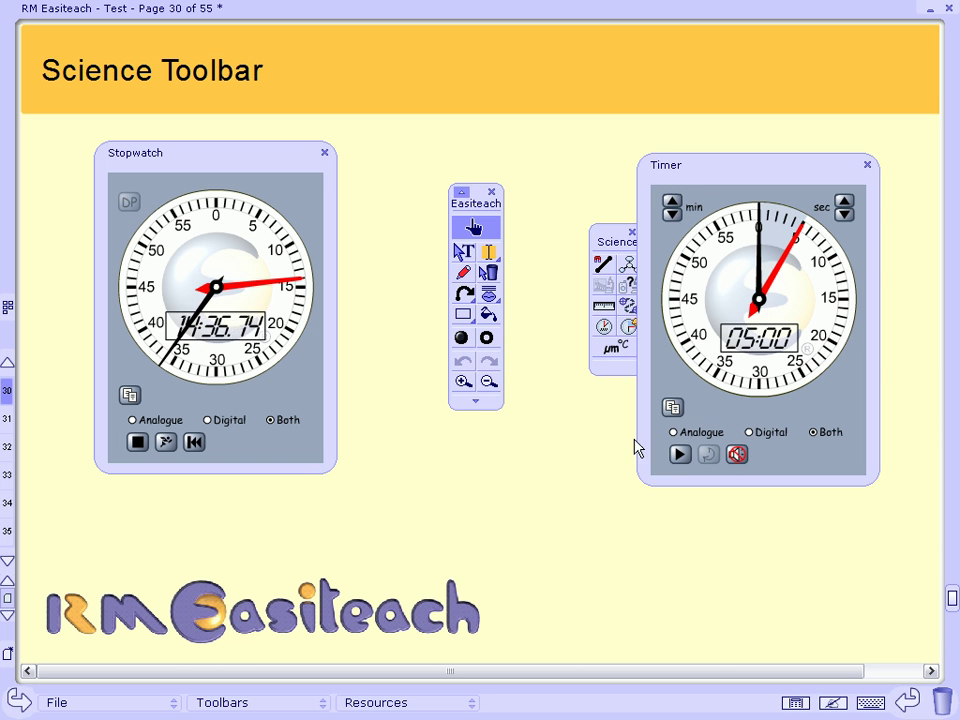
pyautogui.click(674, 434)
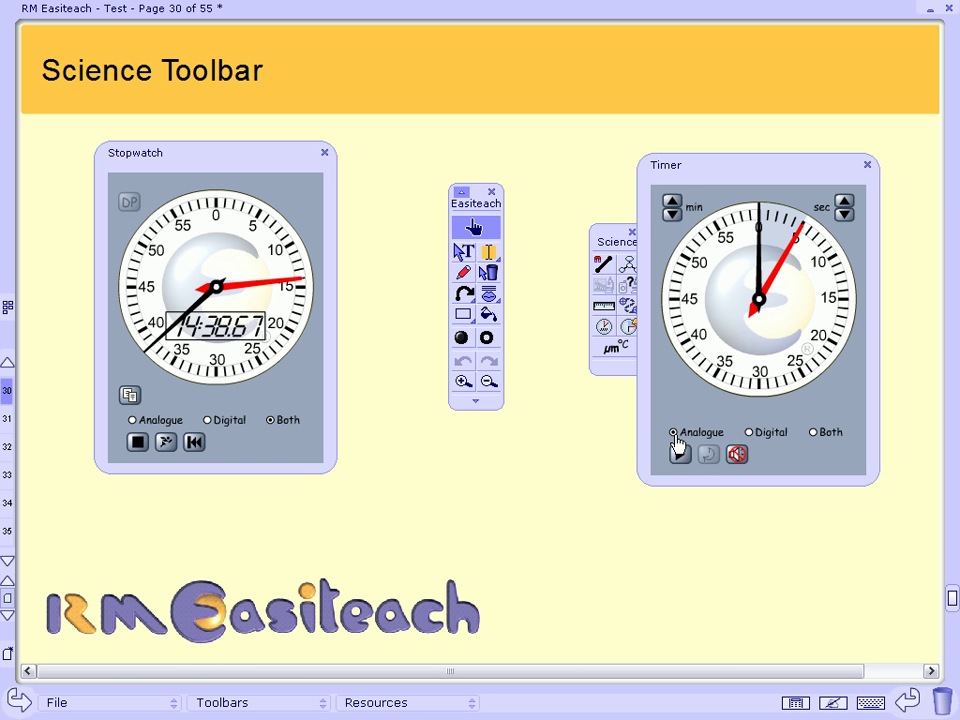
pyautogui.click(750, 433)
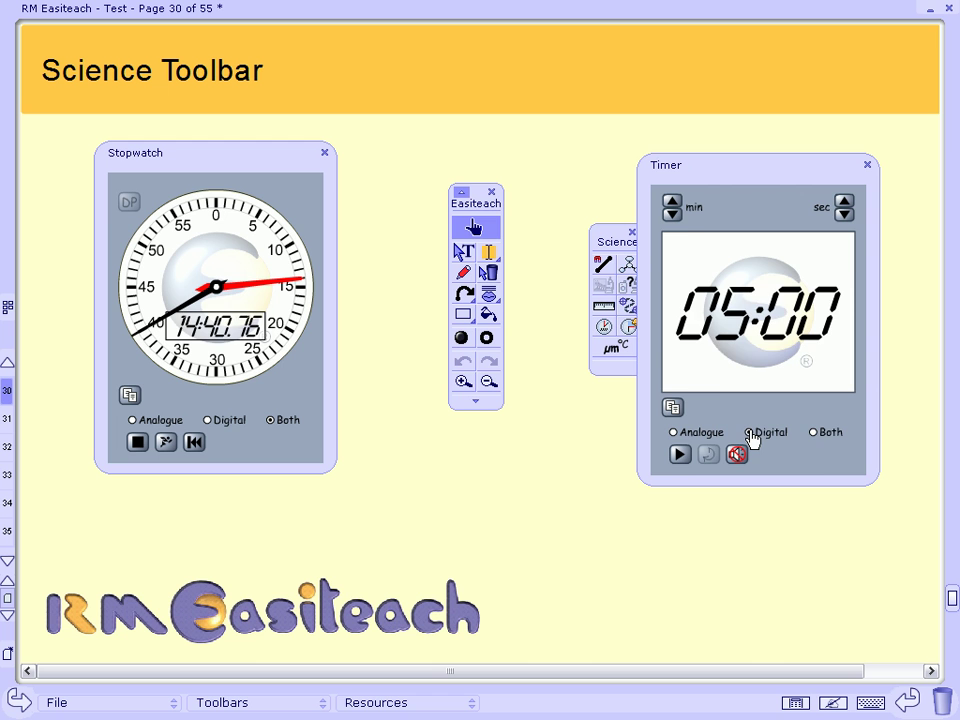
pyautogui.click(814, 433)
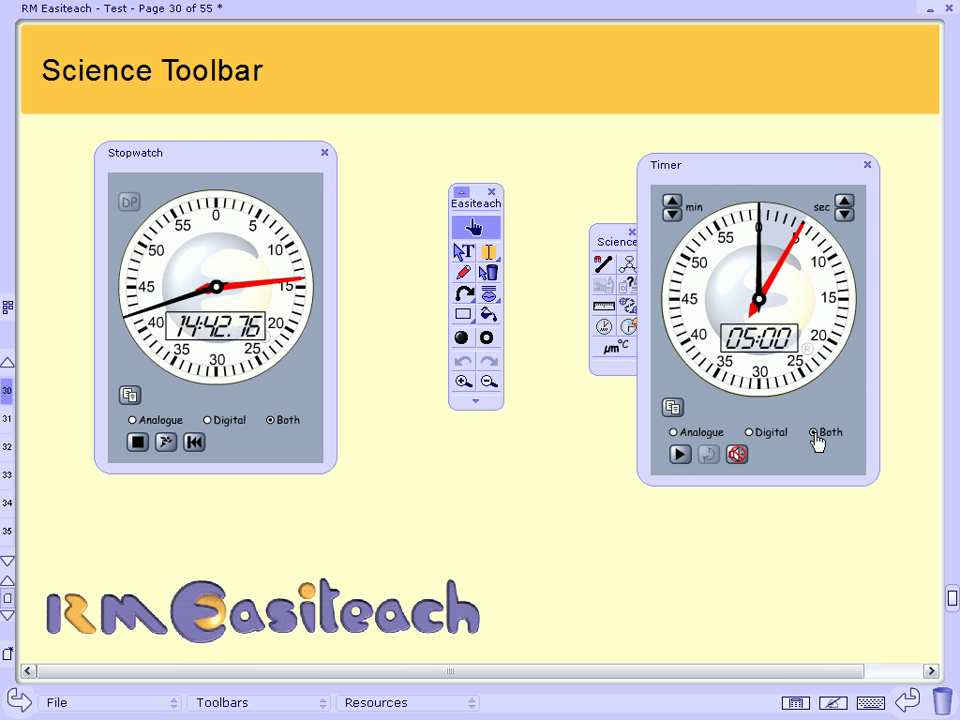
pyautogui.click(867, 164)
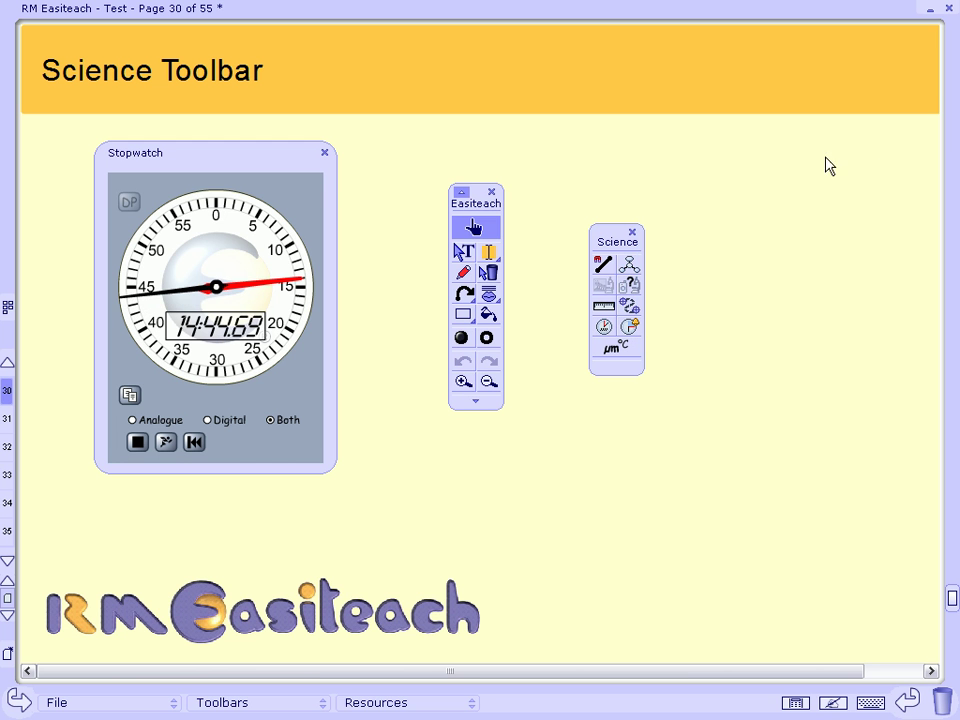
pyautogui.click(324, 152)
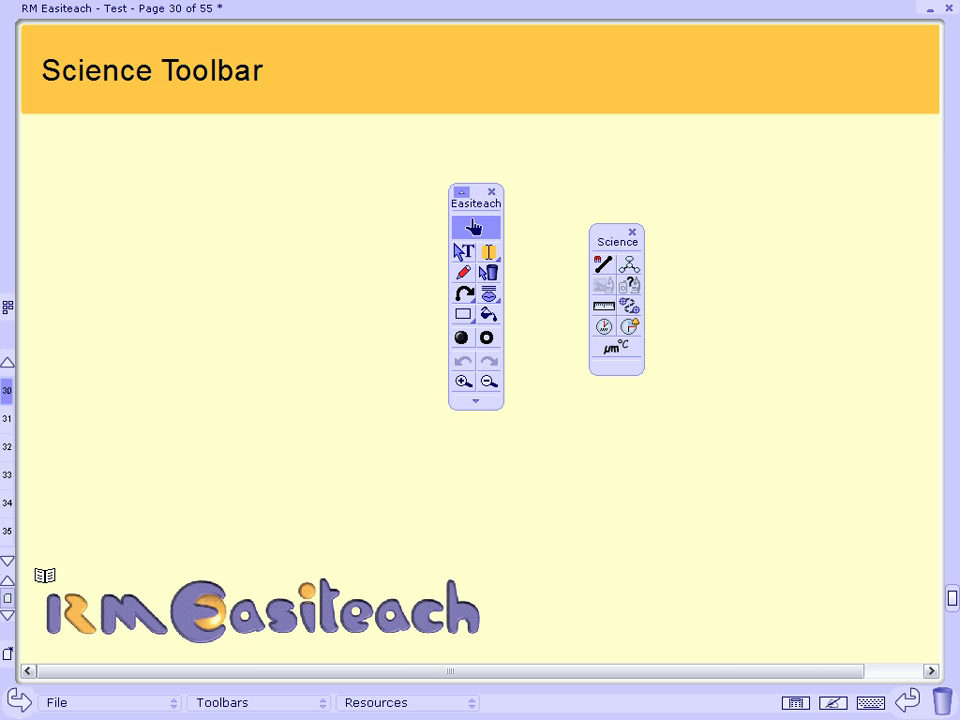
# Go to page 31 and stack the Science toolbar above the main toolbar at the right edge
pyautogui.click(8, 617)
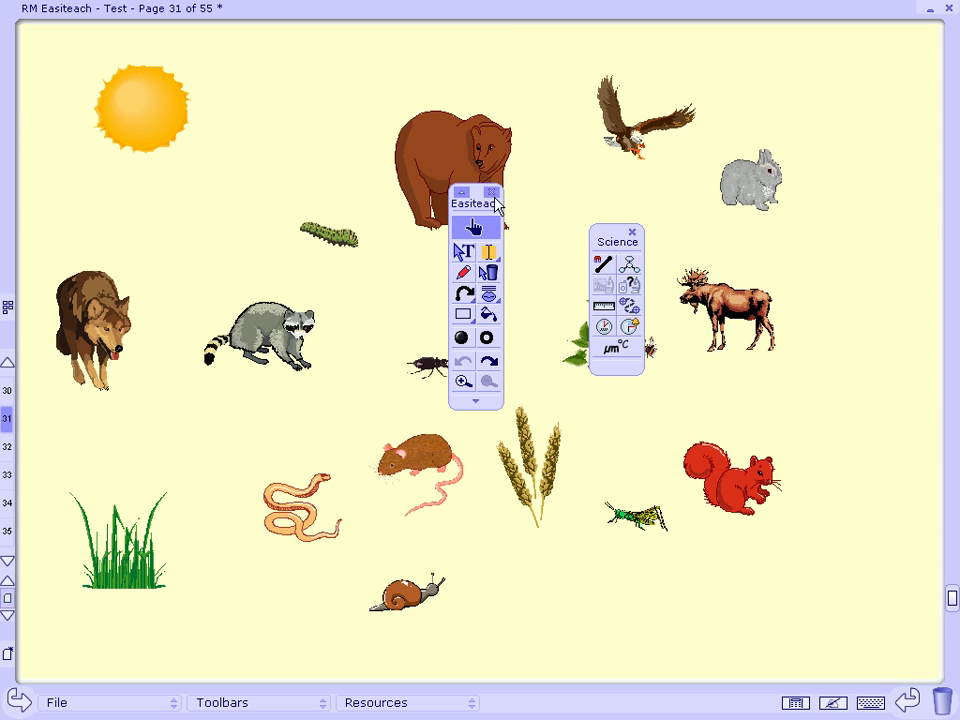
pyautogui.moveTo(497, 205); pyautogui.dragTo(871, 302)
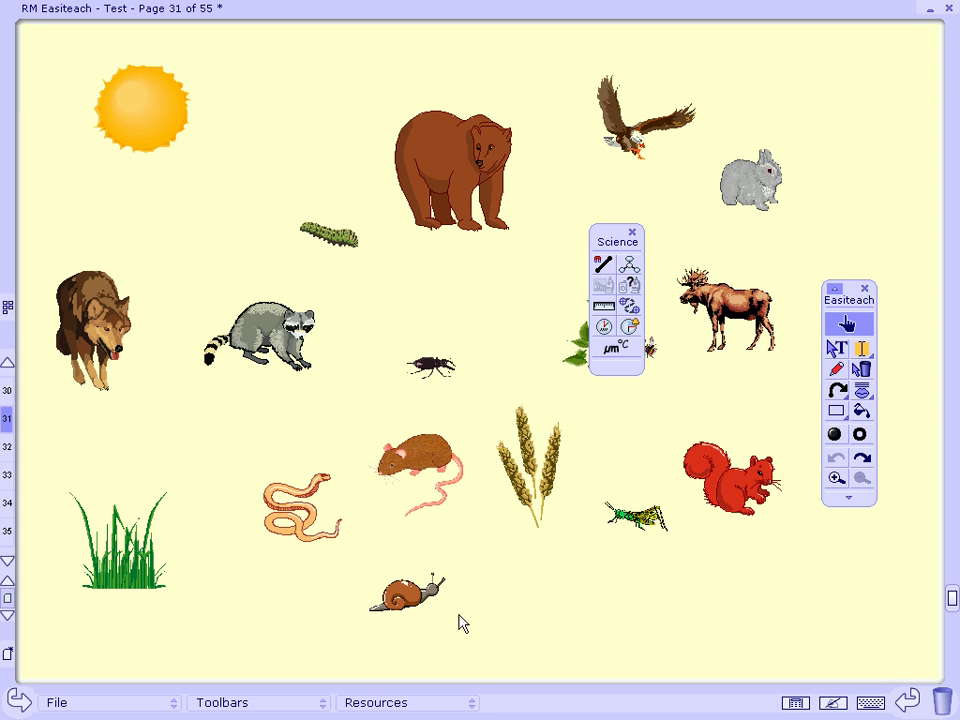
pyautogui.click(418, 701)
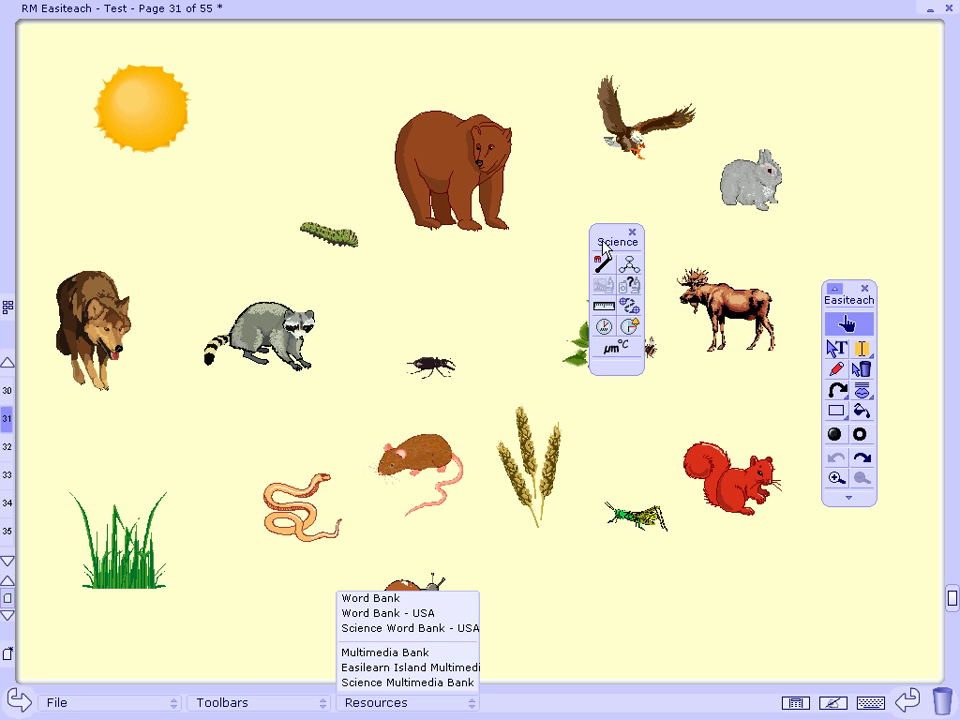
pyautogui.moveTo(610, 242); pyautogui.dragTo(838, 127)
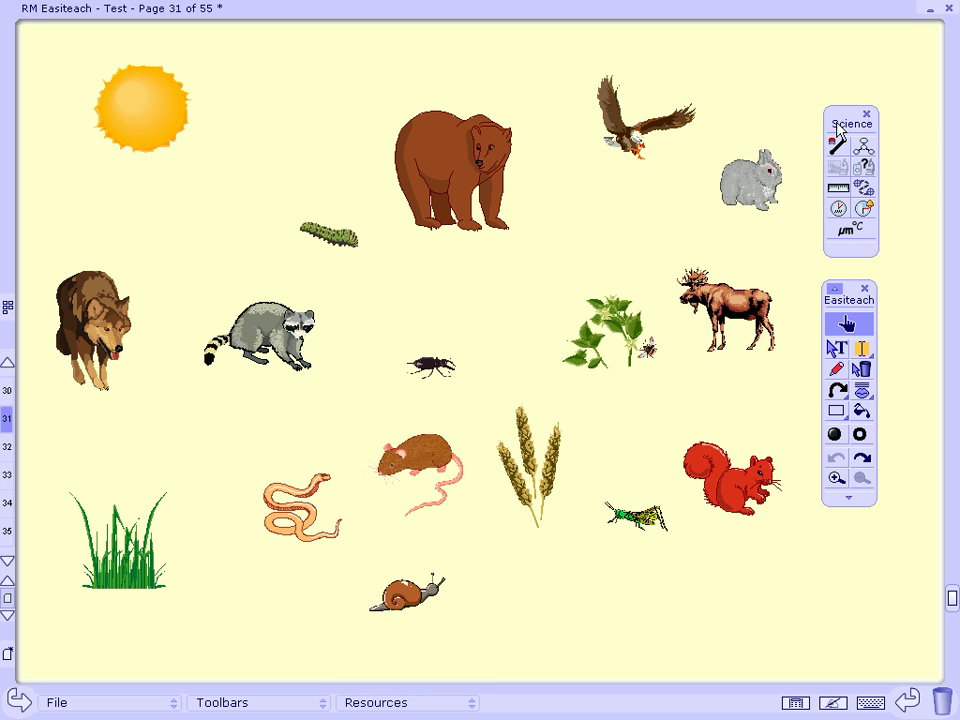
pyautogui.click(838, 146)
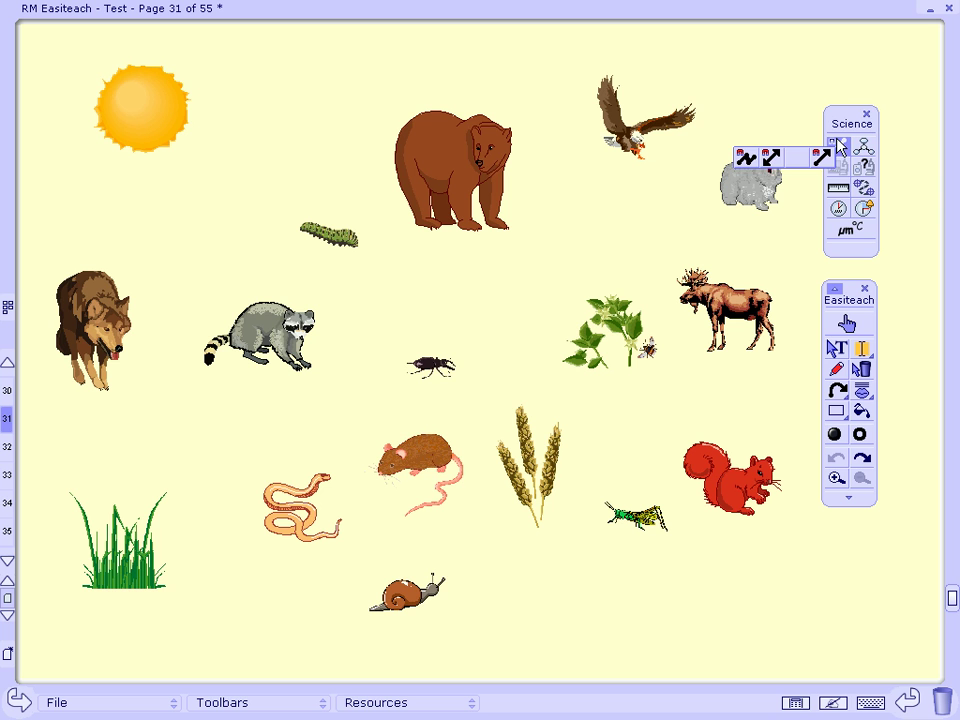
# Draw attached arrows sun→grass→squirrel→bear, then drag the bear picture higher up the page
pyautogui.click(821, 156)
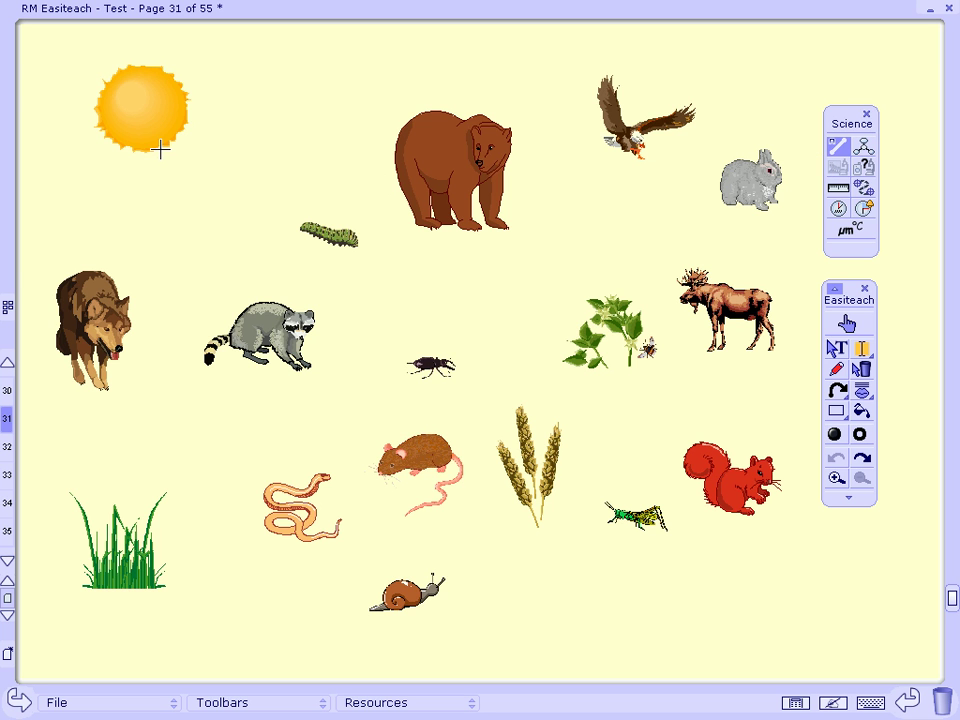
pyautogui.moveTo(161, 150)
pyautogui.mouseDown()
pyautogui.moveTo(170, 325)
pyautogui.moveTo(142, 517)
pyautogui.mouseUp()
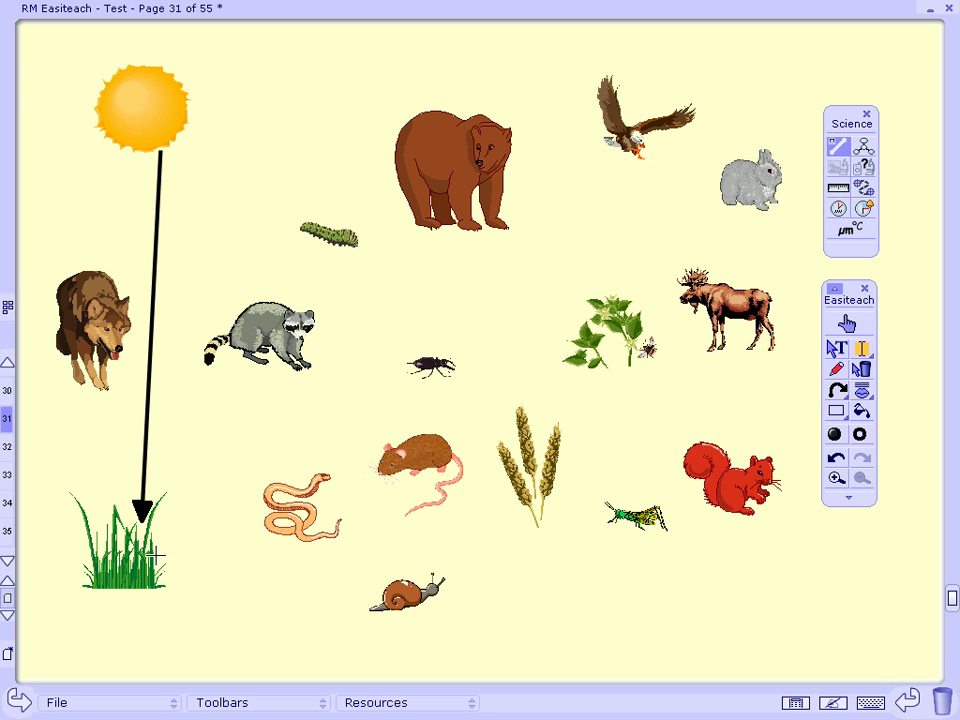
pyautogui.moveTo(149, 546)
pyautogui.mouseDown()
pyautogui.moveTo(201, 530)
pyautogui.moveTo(444, 546)
pyautogui.moveTo(683, 473)
pyautogui.mouseUp()
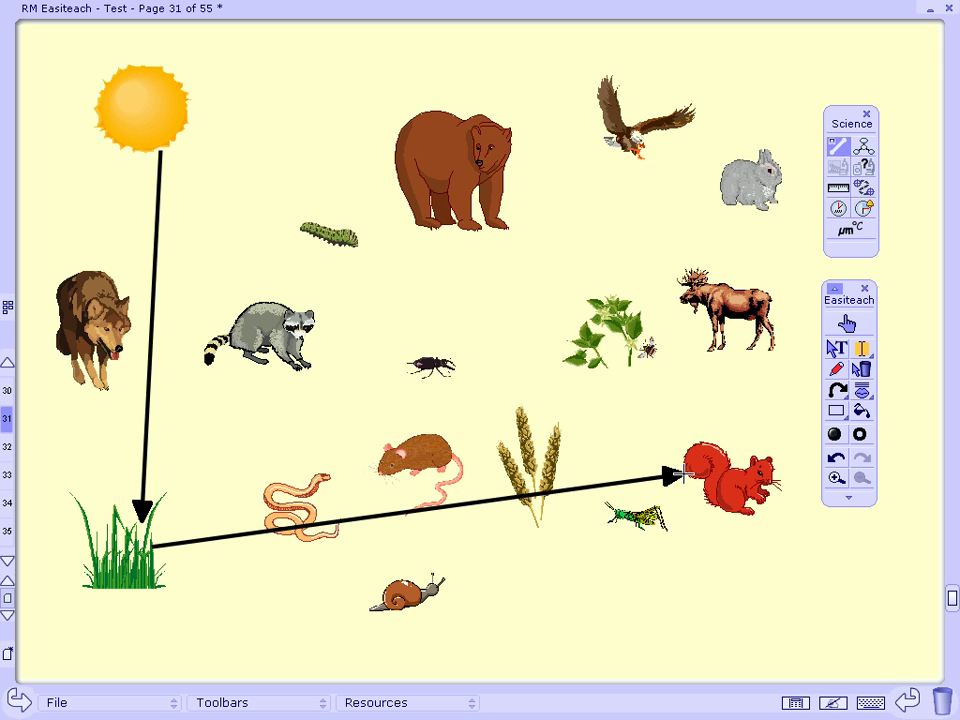
pyautogui.moveTo(683, 473); pyautogui.dragTo(683, 473)
pyautogui.moveTo(730, 447); pyautogui.dragTo(505, 184)
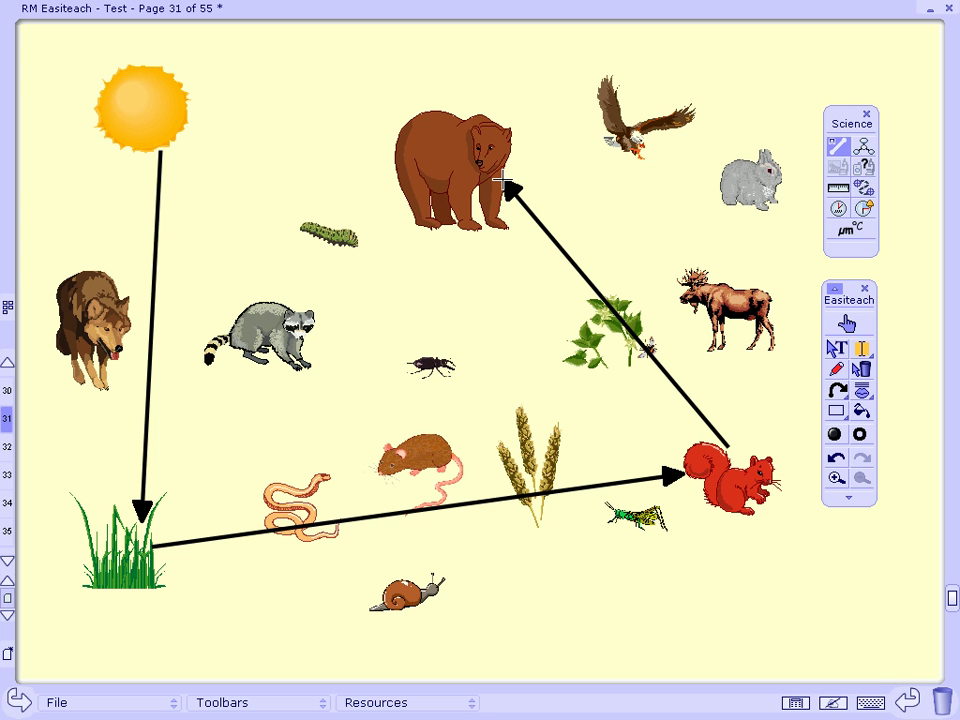
pyautogui.click(847, 322)
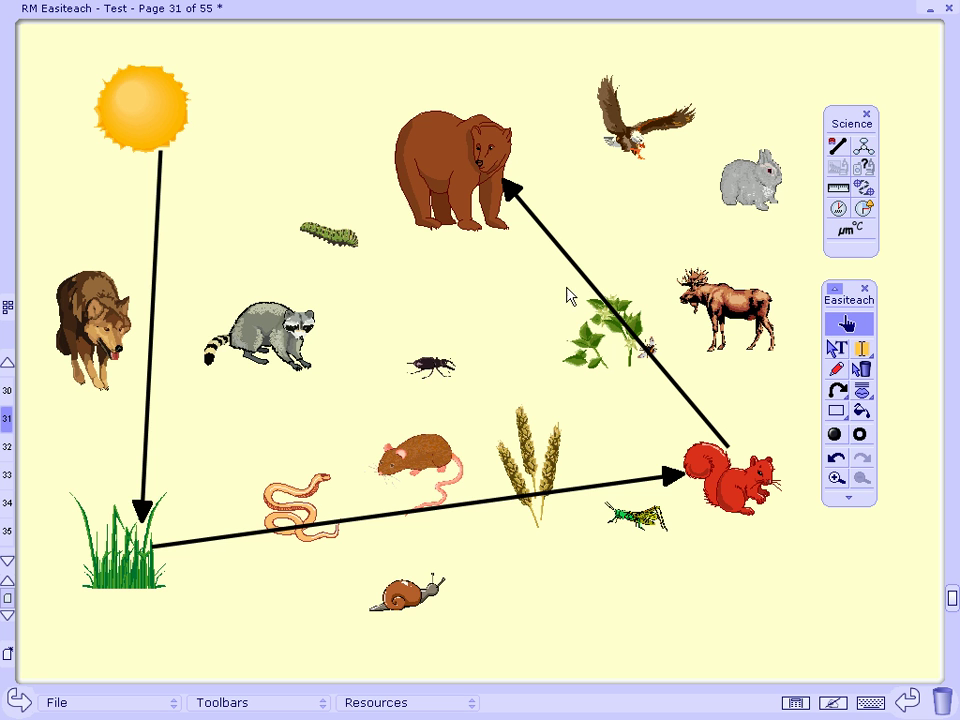
pyautogui.moveTo(463, 188); pyautogui.dragTo(483, 120)
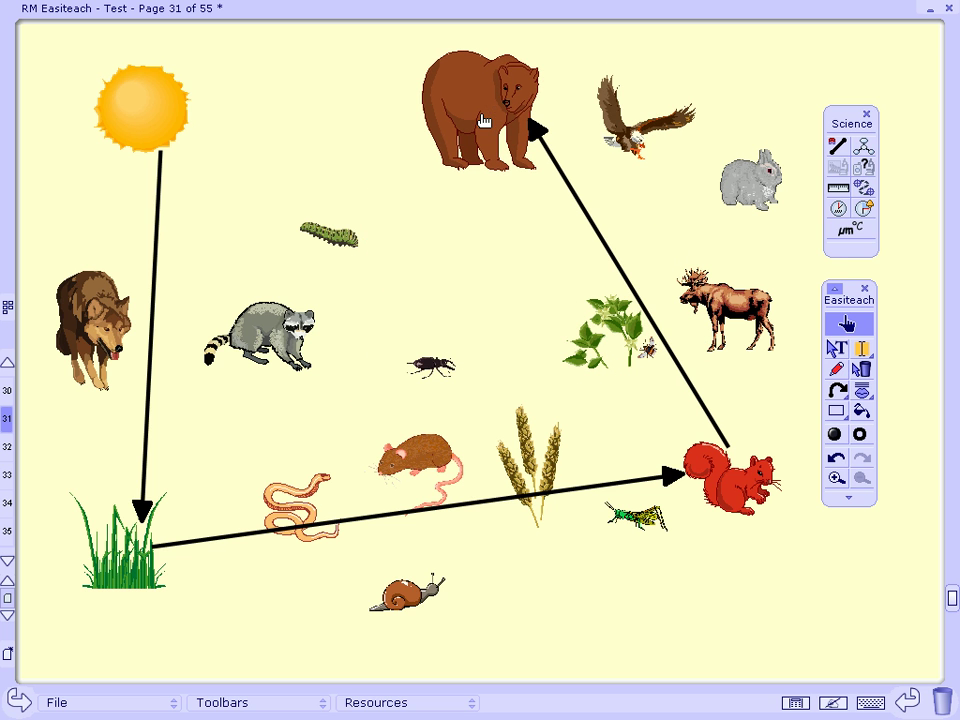
# On the page 32 Animal Cell web diagram, drag the Nucleus bubble to the lower right
pyautogui.click(7, 618)
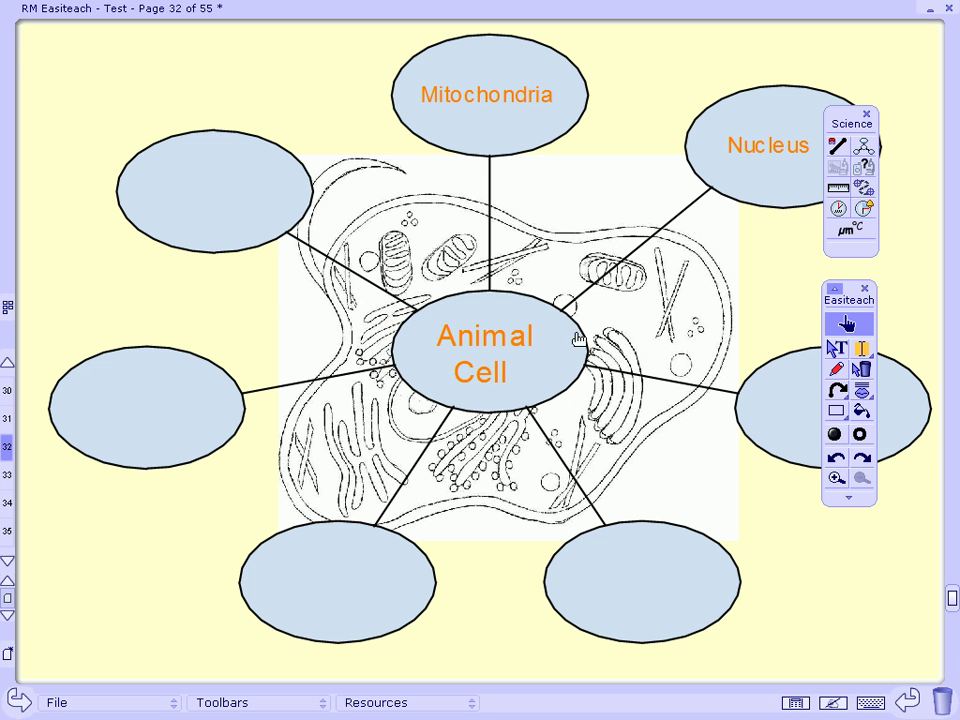
pyautogui.click(865, 150)
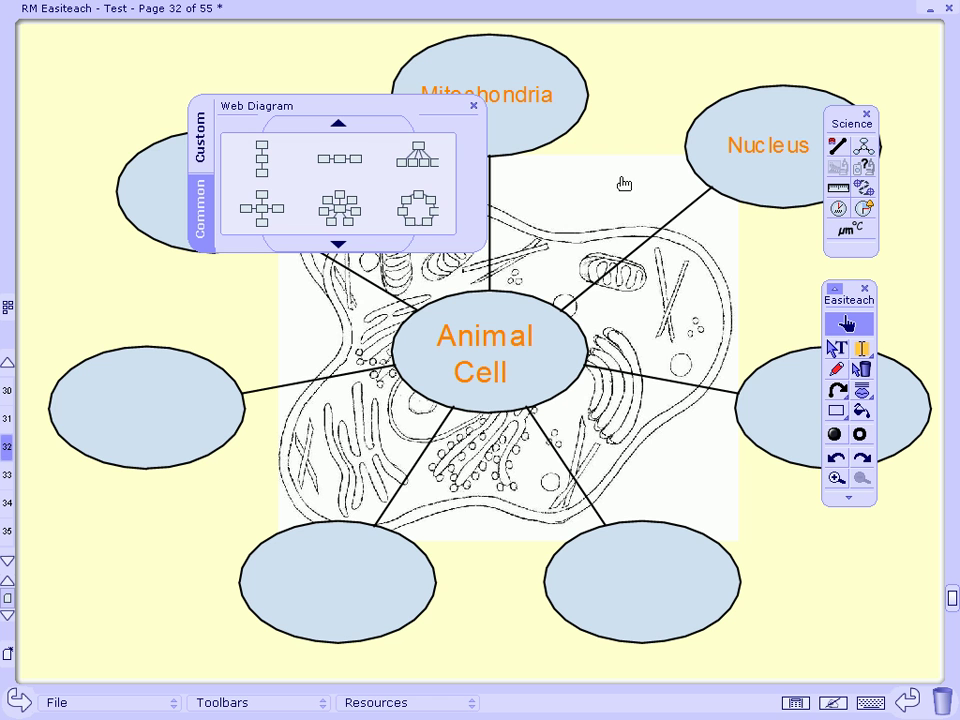
pyautogui.click(474, 107)
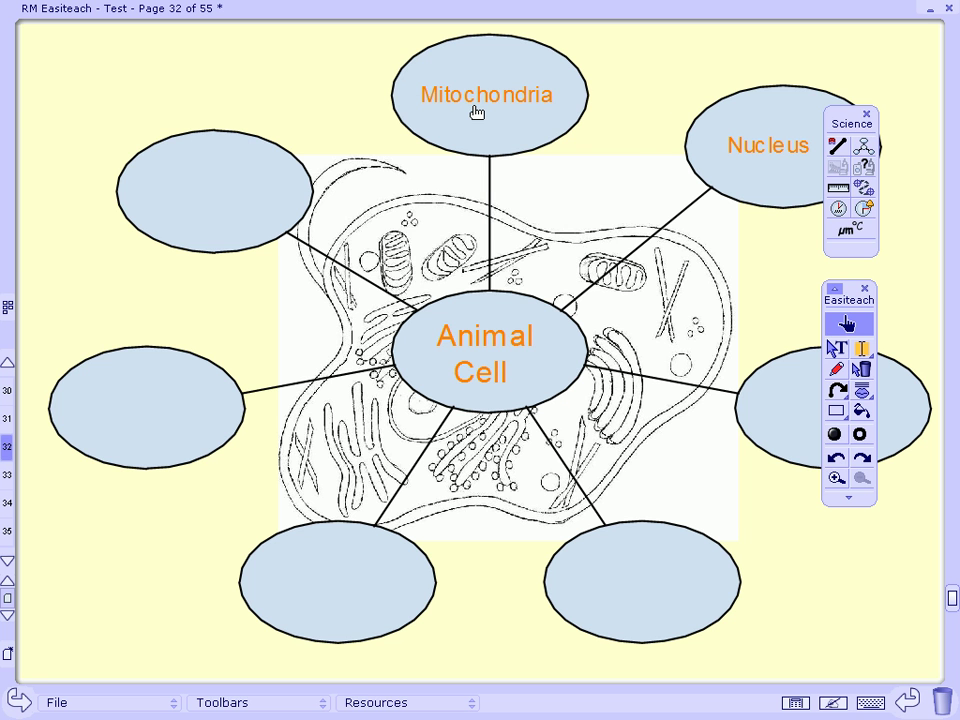
pyautogui.moveTo(709, 153); pyautogui.dragTo(646, 530)
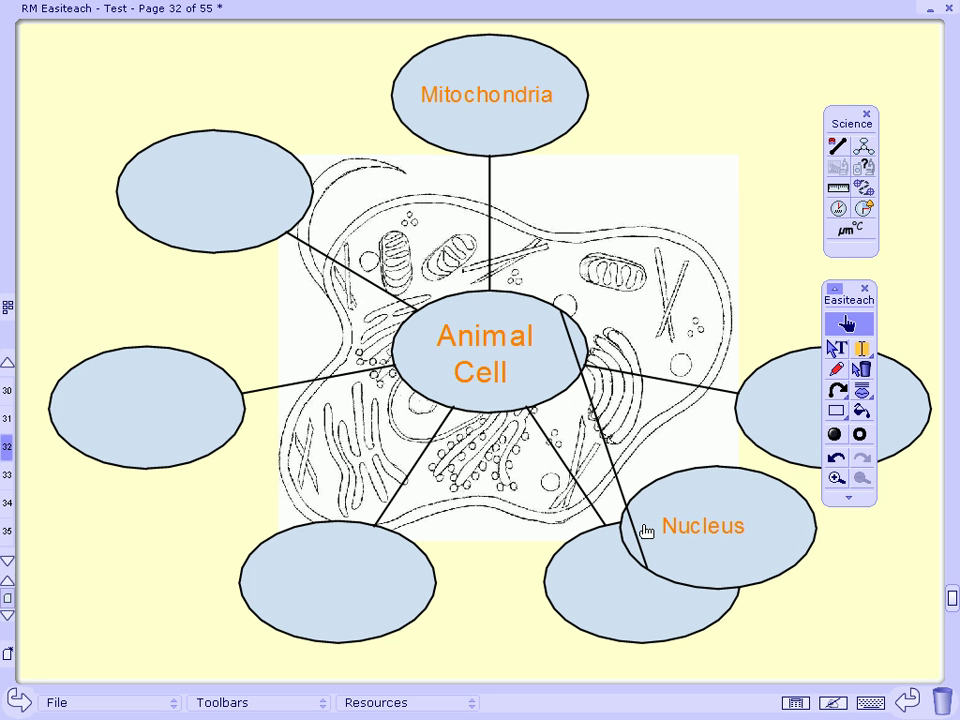
# Move to page 33 and open the Science toolbar's Select Source dialog
pyautogui.click(8, 619)
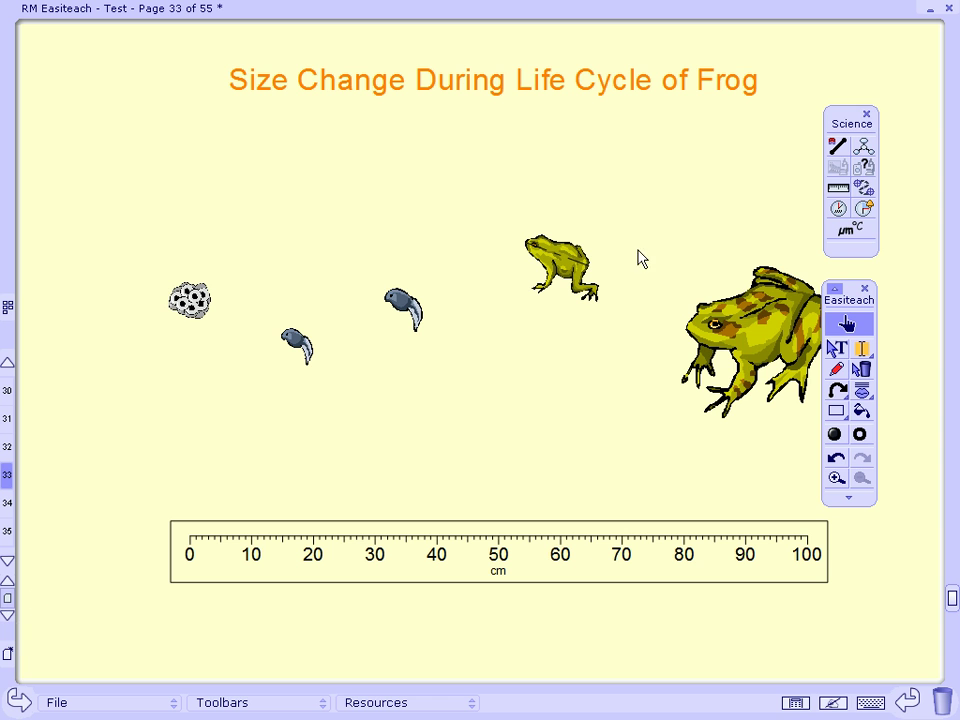
pyautogui.click(862, 170)
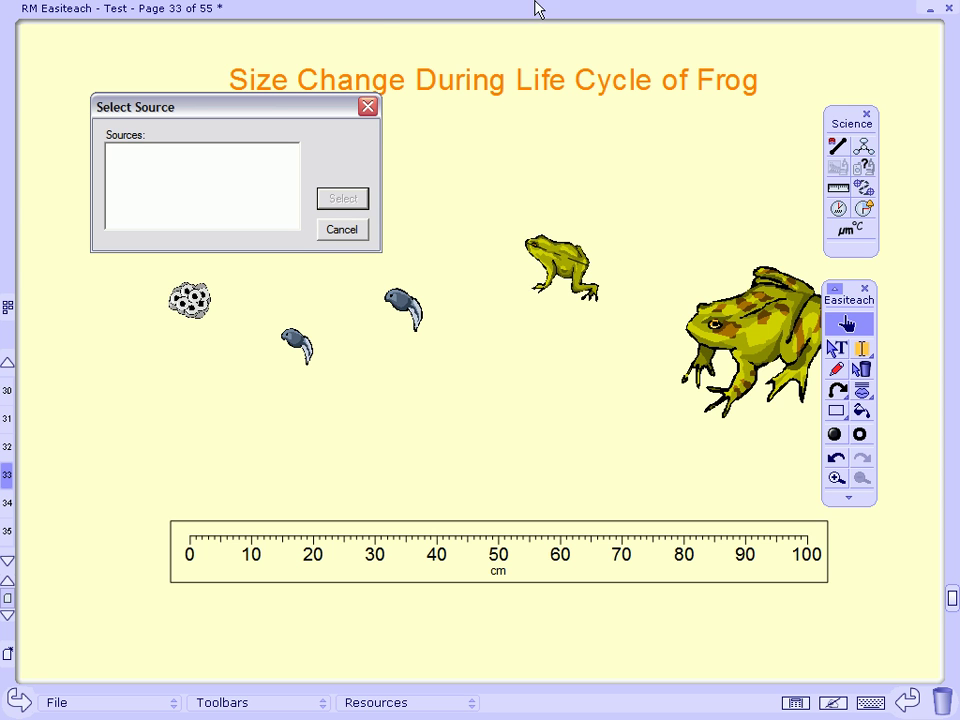
# Close the empty Select Source dialog and draw a red freehand arrow pointing at the large frog
pyautogui.click(368, 107)
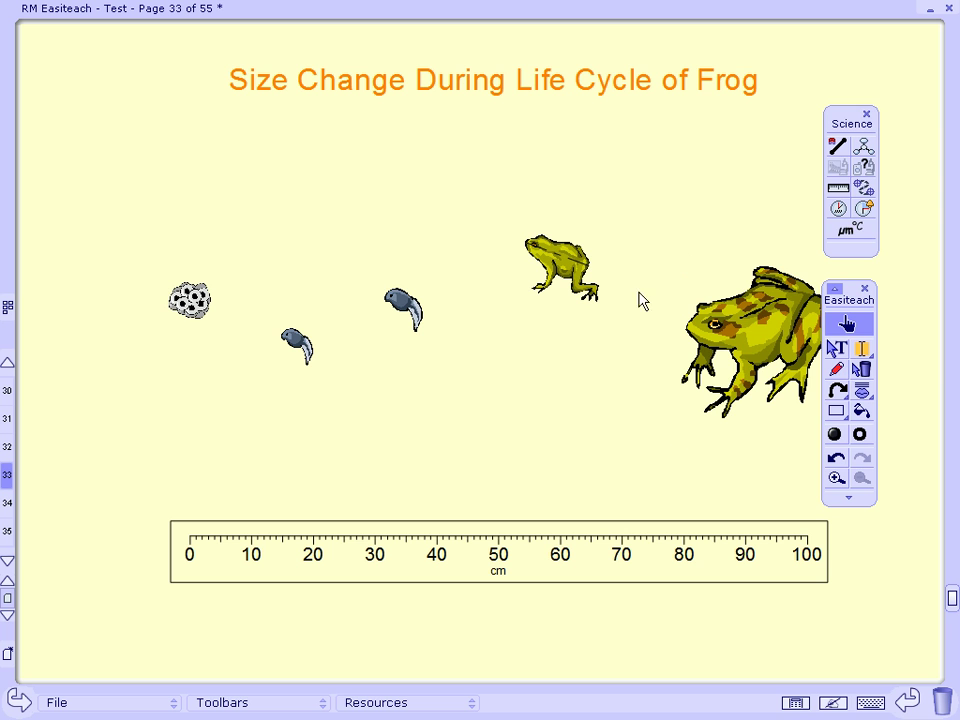
pyautogui.click(836, 369)
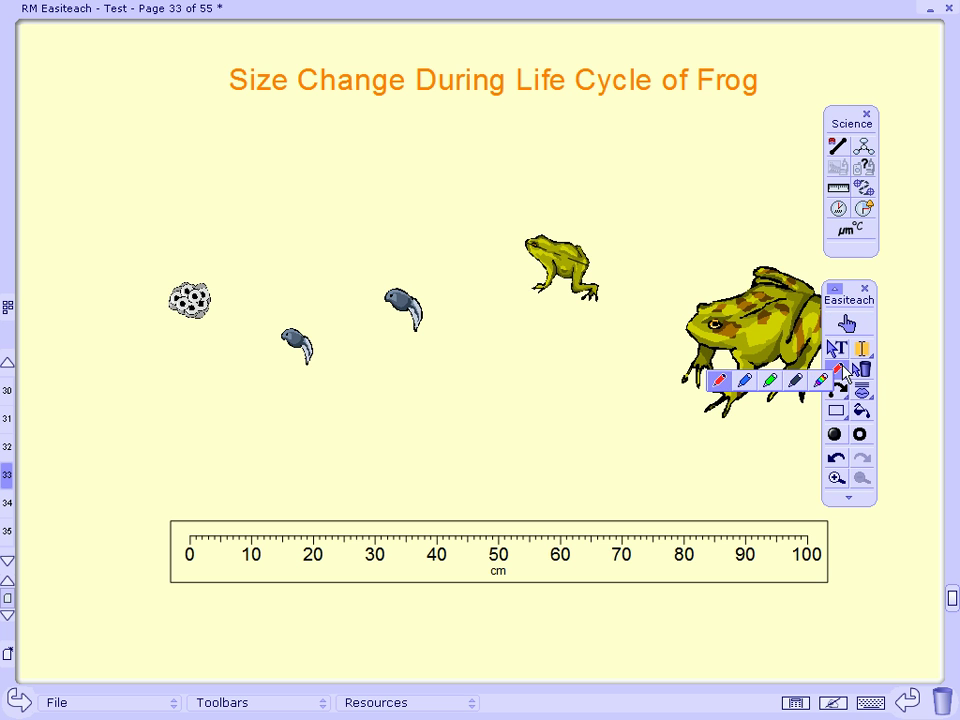
pyautogui.click(718, 383)
pyautogui.moveTo(702, 166)
pyautogui.mouseDown()
pyautogui.moveTo(731, 260)
pyautogui.moveTo(752, 226)
pyautogui.mouseUp()
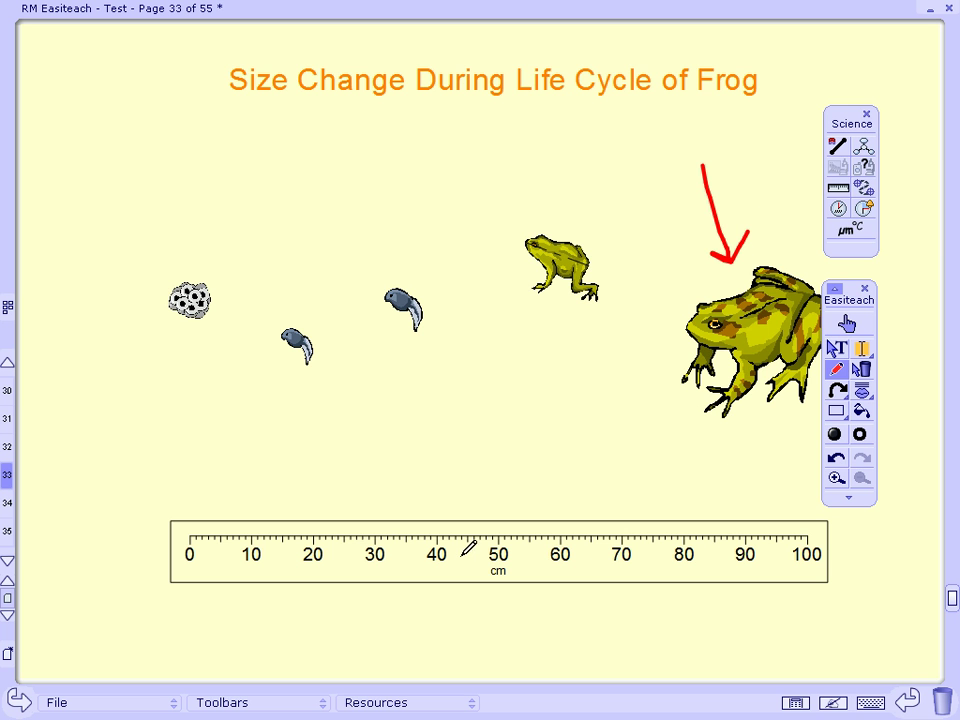
pyautogui.click(839, 187)
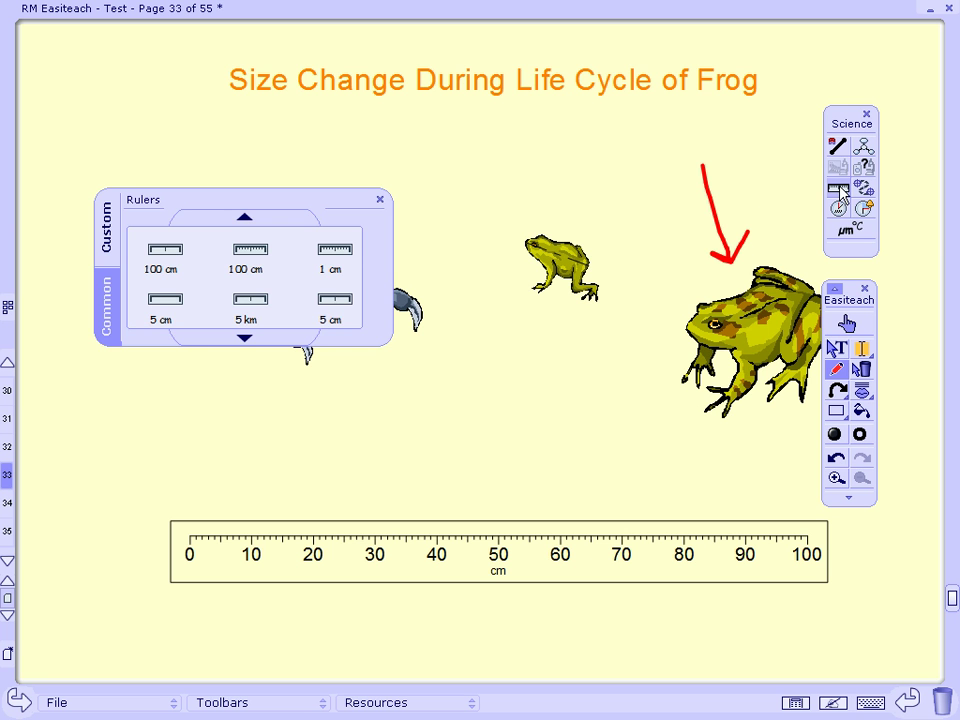
pyautogui.click(379, 199)
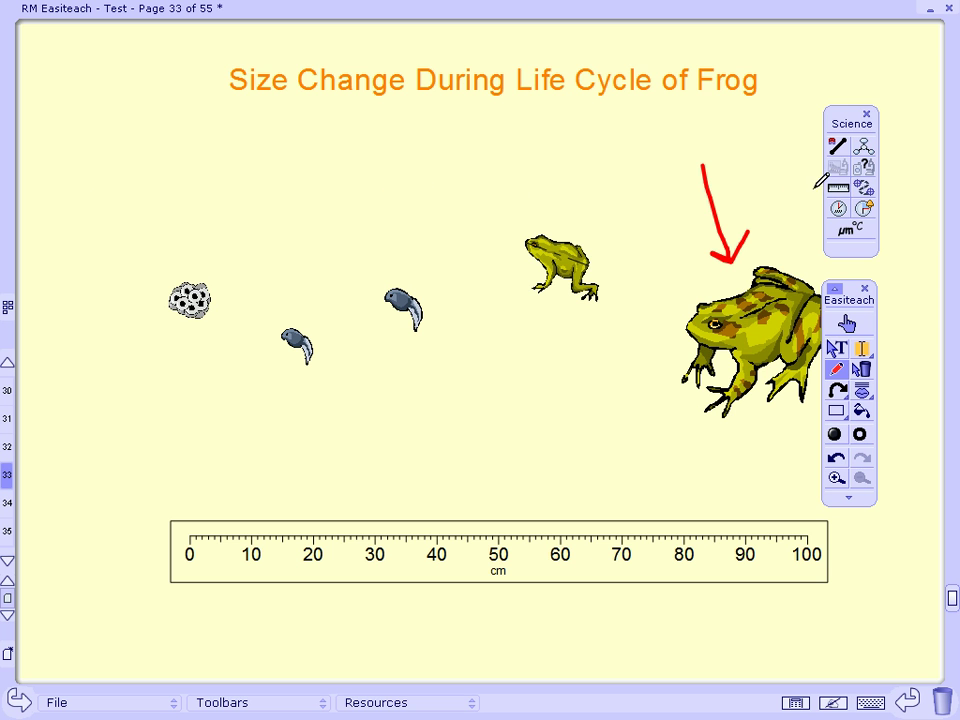
# Calibrate the caliper to a 0.1 inch length, then measure along the small tadpole freehand
pyautogui.click(862, 187)
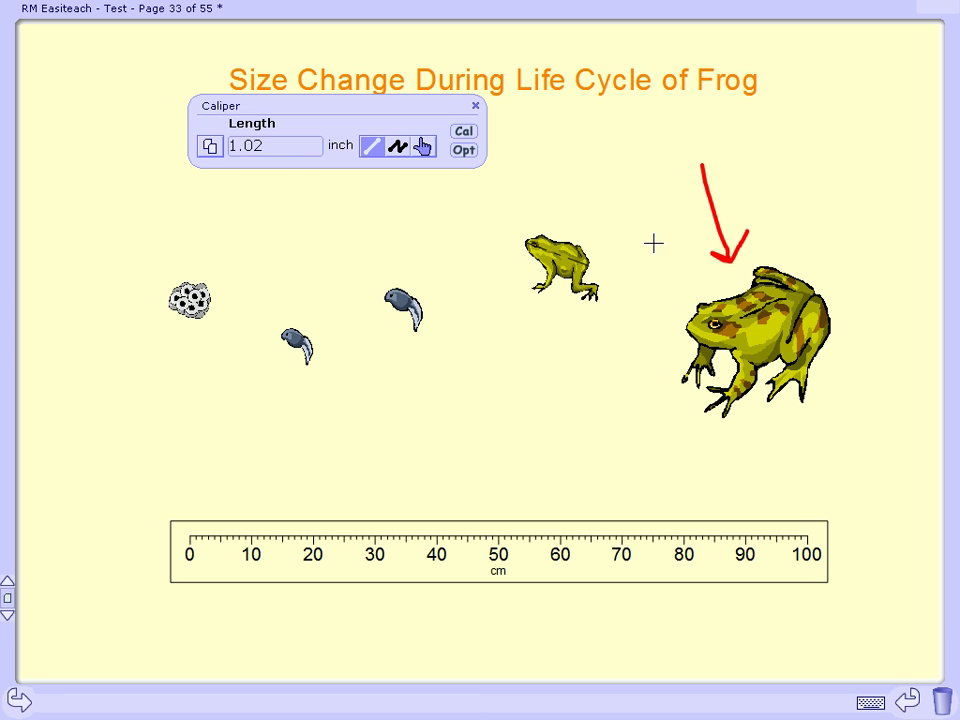
pyautogui.moveTo(167, 477); pyautogui.dragTo(189, 477)
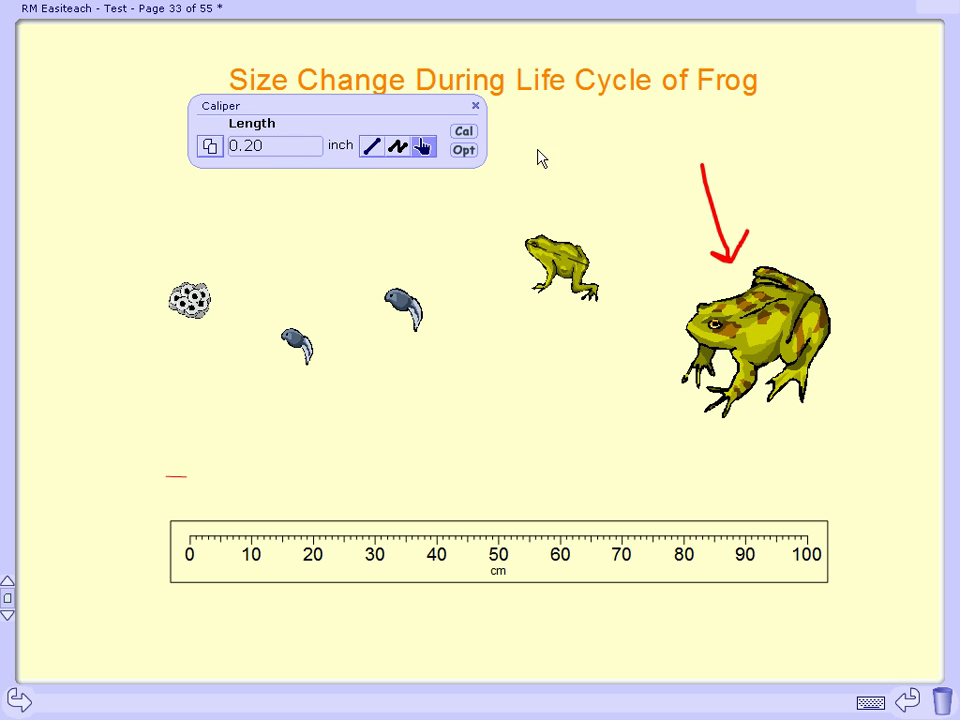
pyautogui.click(463, 132)
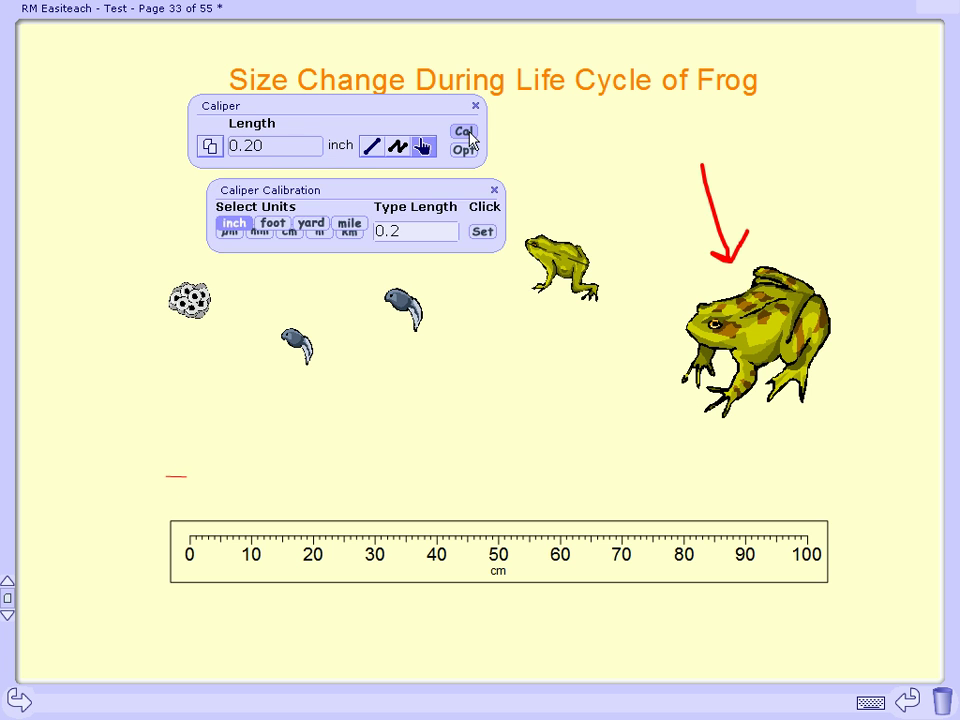
pyautogui.click(412, 230)
pyautogui.press('BackSpace')
pyautogui.write('1')
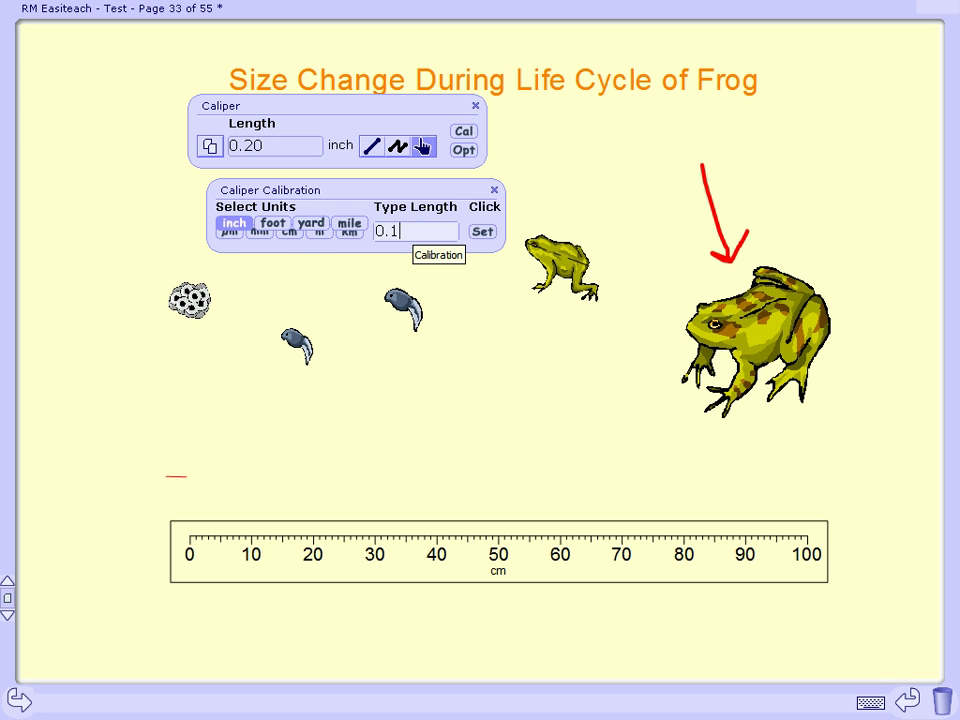
pyautogui.click(481, 232)
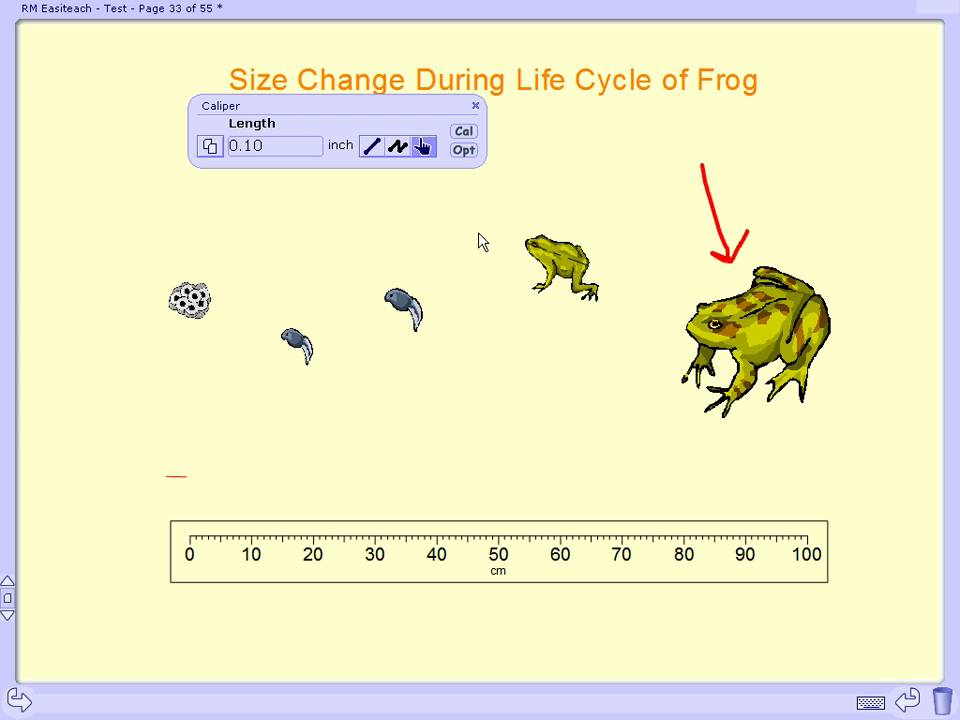
pyautogui.click(399, 148)
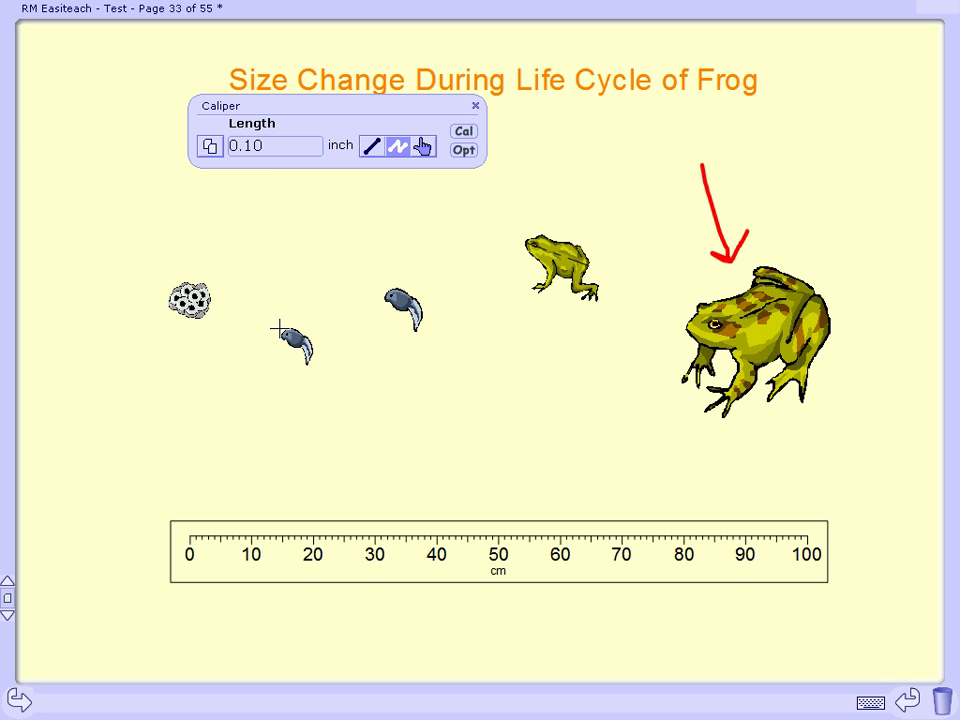
pyautogui.moveTo(280, 327)
pyautogui.mouseDown()
pyautogui.moveTo(291, 318)
pyautogui.moveTo(306, 330)
pyautogui.mouseUp()
# Place the eye cross-section from Multimedia Bank's Science > Human body onto page 33, then go to page 34
pyautogui.click(477, 108)
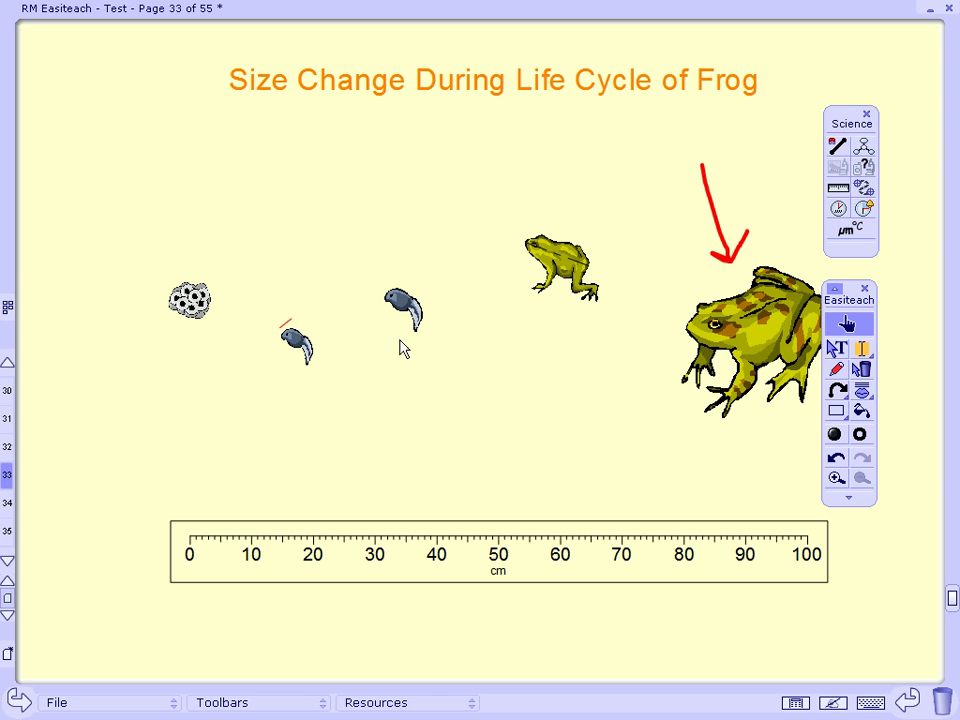
pyautogui.click(385, 703)
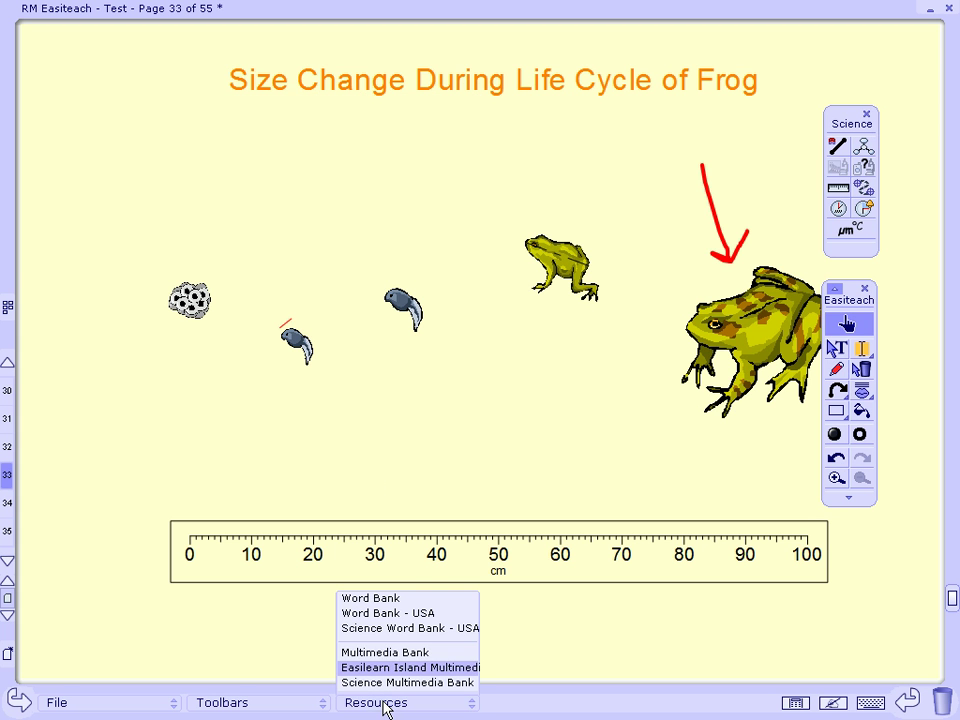
pyautogui.click(396, 652)
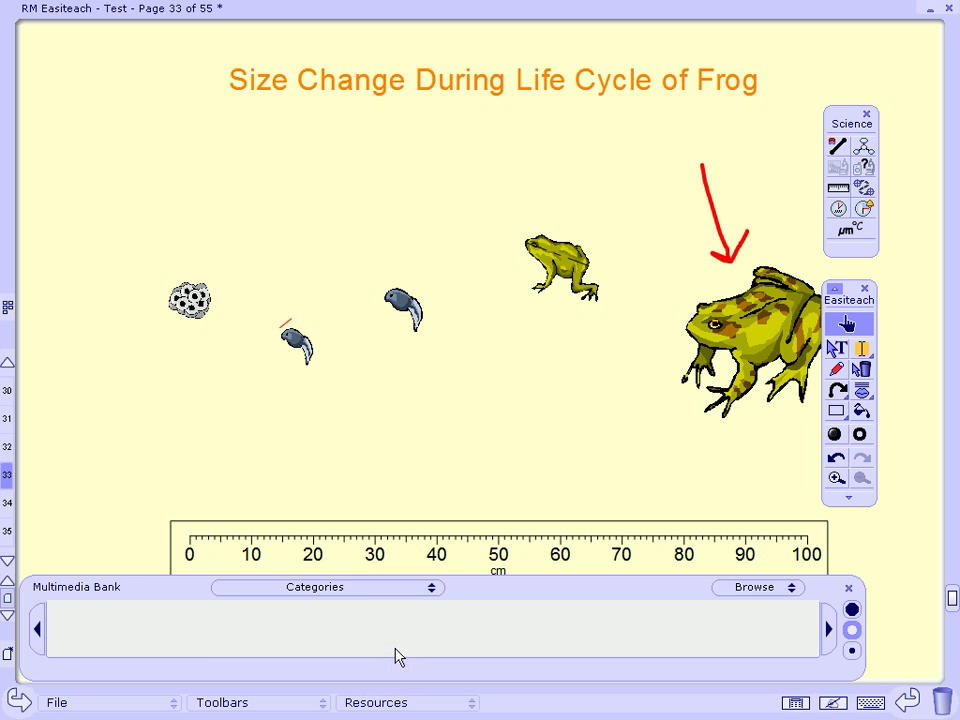
pyautogui.click(363, 596)
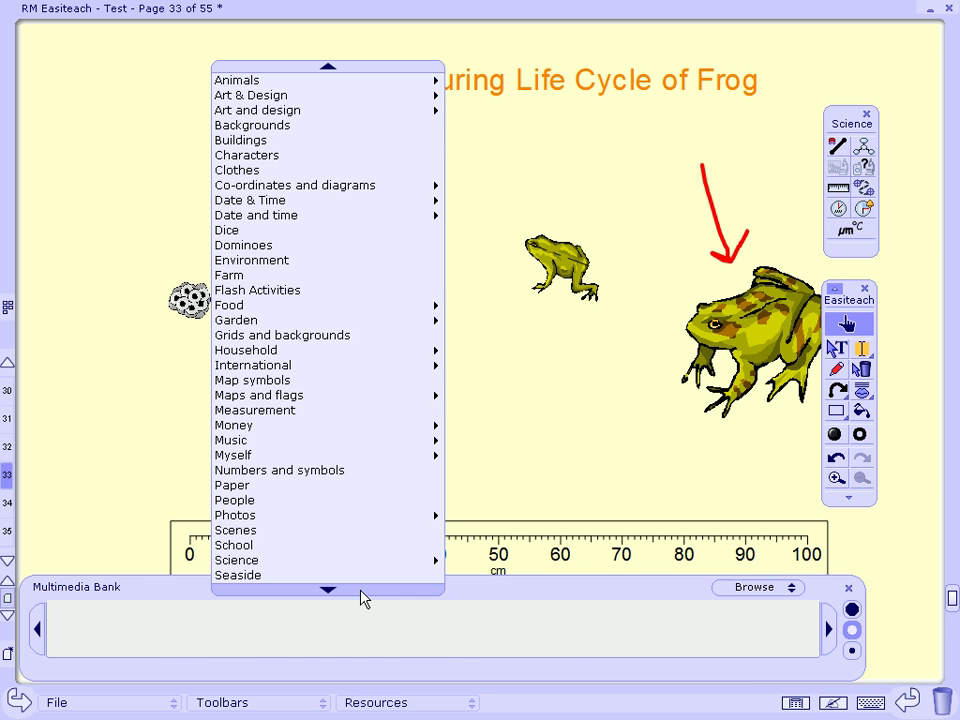
pyautogui.moveTo(325, 569)
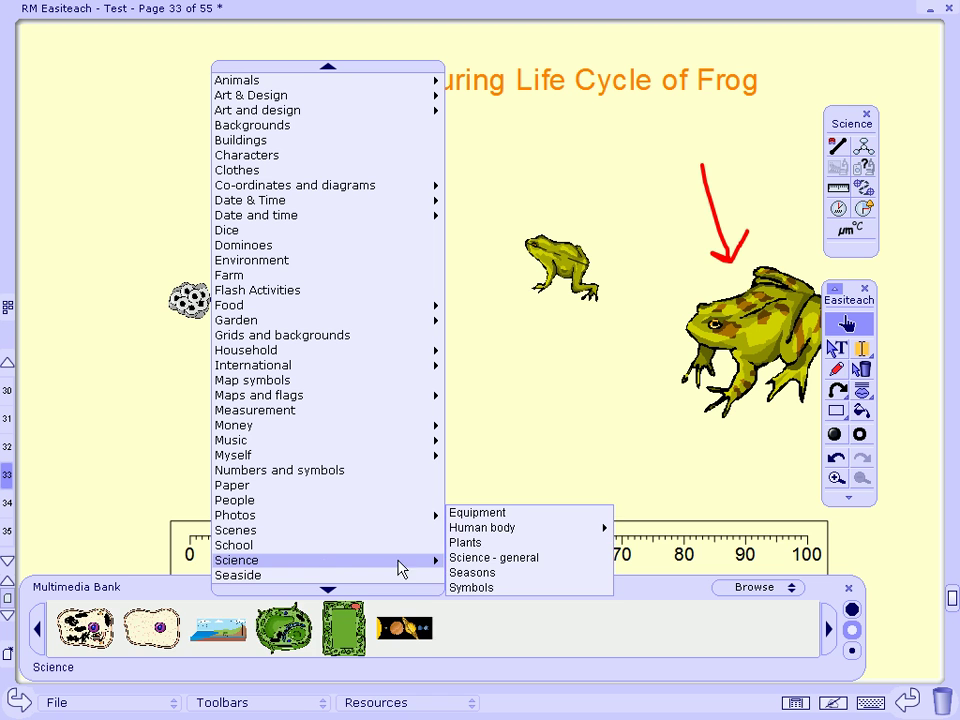
pyautogui.moveTo(497, 540)
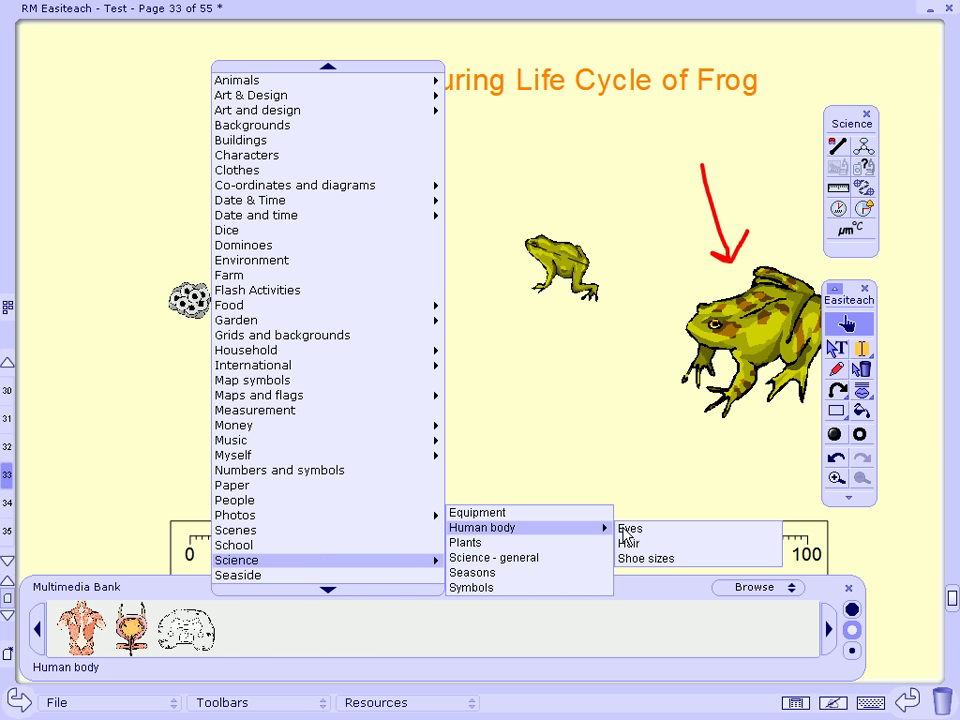
pyautogui.moveTo(620, 622); pyautogui.dragTo(575, 418)
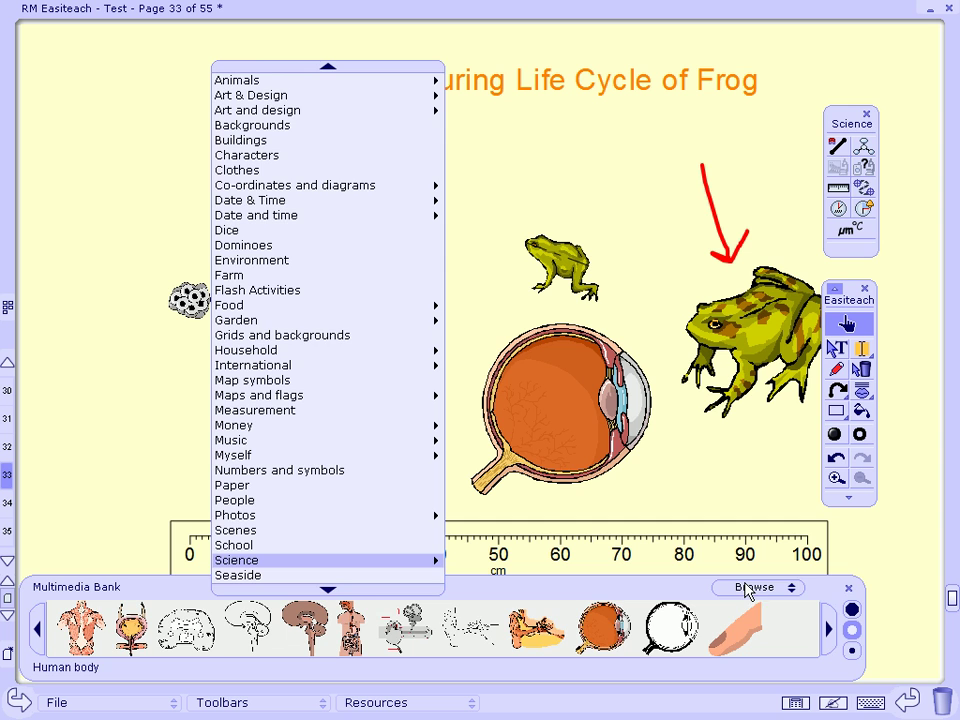
pyautogui.click(848, 588)
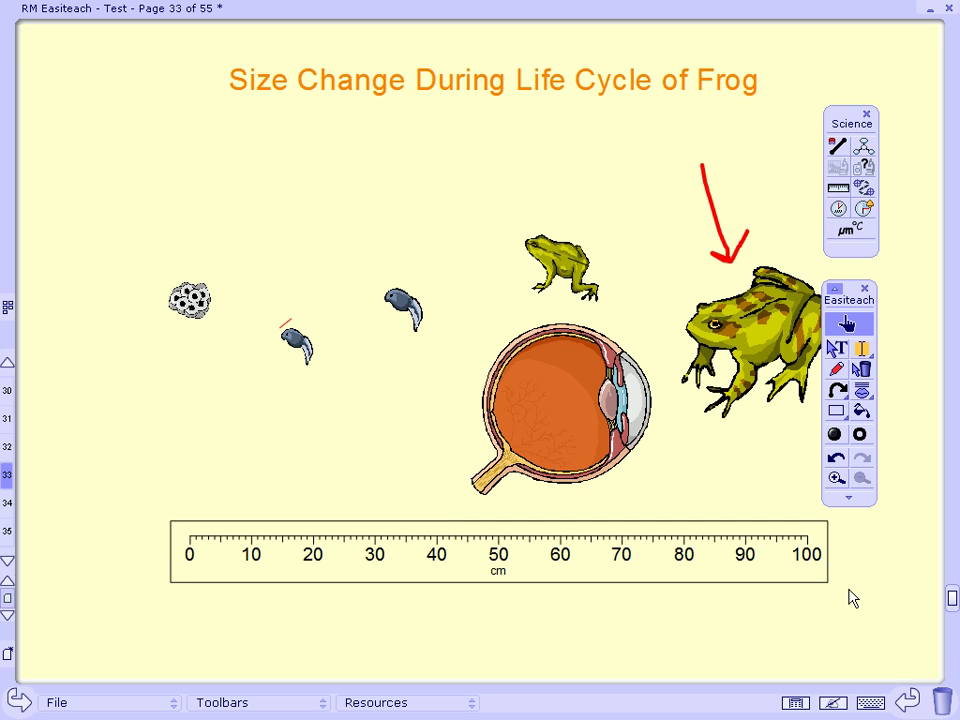
pyautogui.press('pagedown')
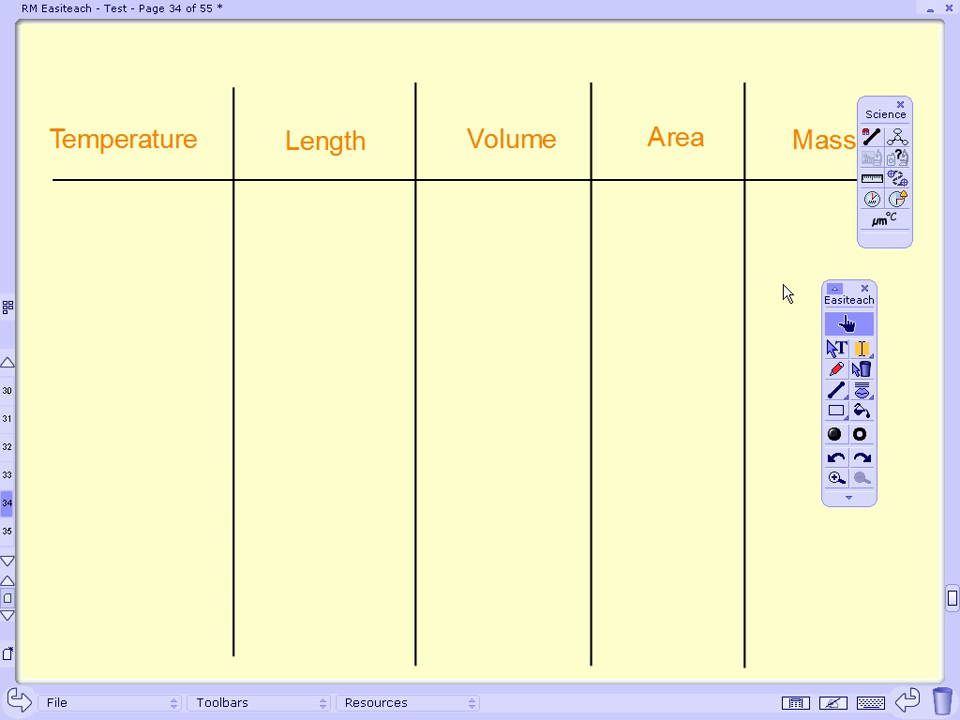
# Open the Science Symbols & Units panel with the µm°C button
pyautogui.click(886, 226)
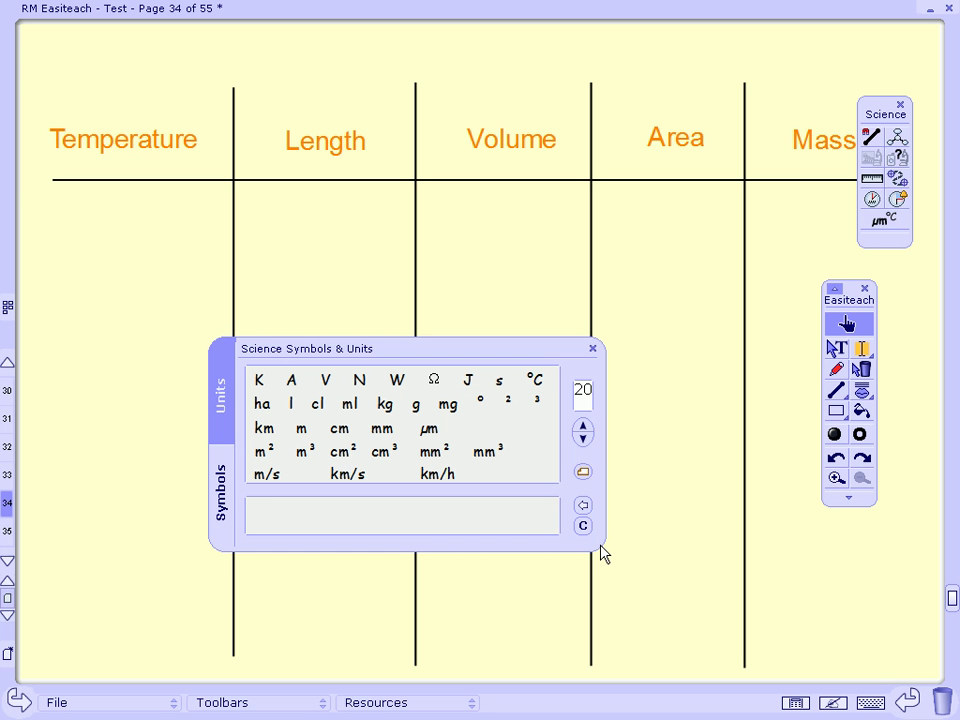
# Drag cm³ under the Volume heading, then switch the panel to the Symbols set
pyautogui.moveTo(384, 457); pyautogui.dragTo(489, 257)
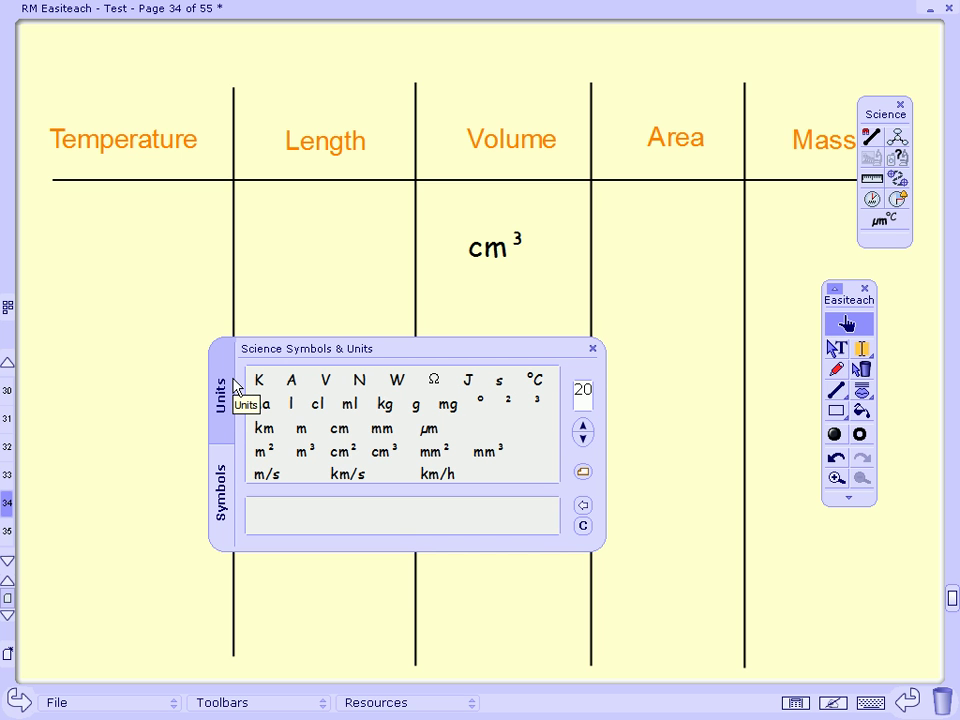
pyautogui.click(231, 506)
pyautogui.click(583, 471)
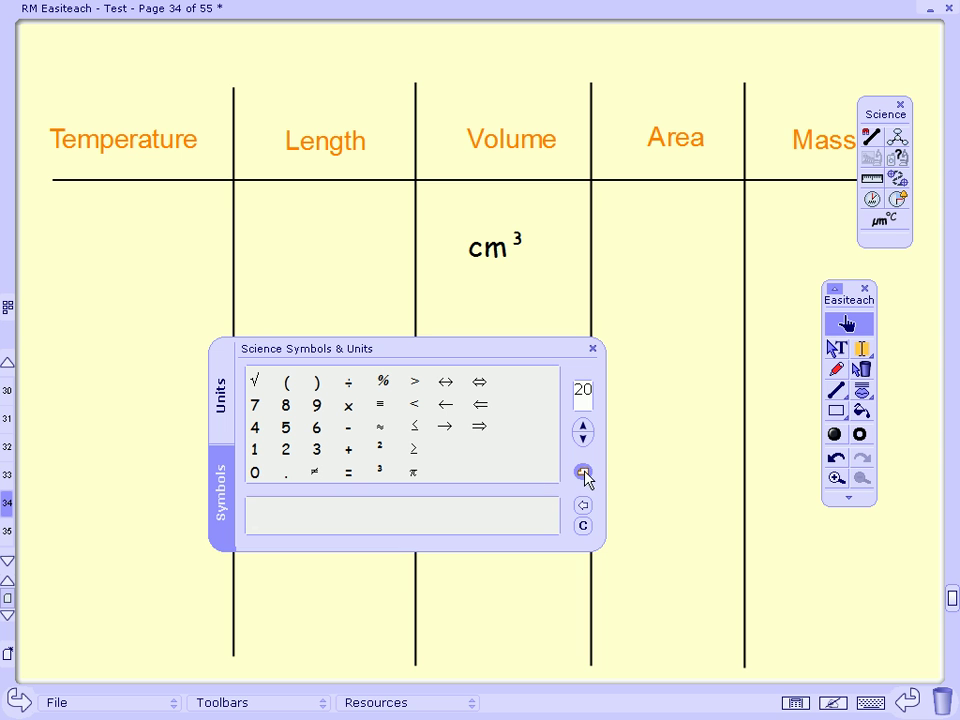
# Compose '3×9⇒' in the symbols entry field from the 3, ×, 9 and double-arrow buttons
pyautogui.click(317, 456)
pyautogui.click(349, 407)
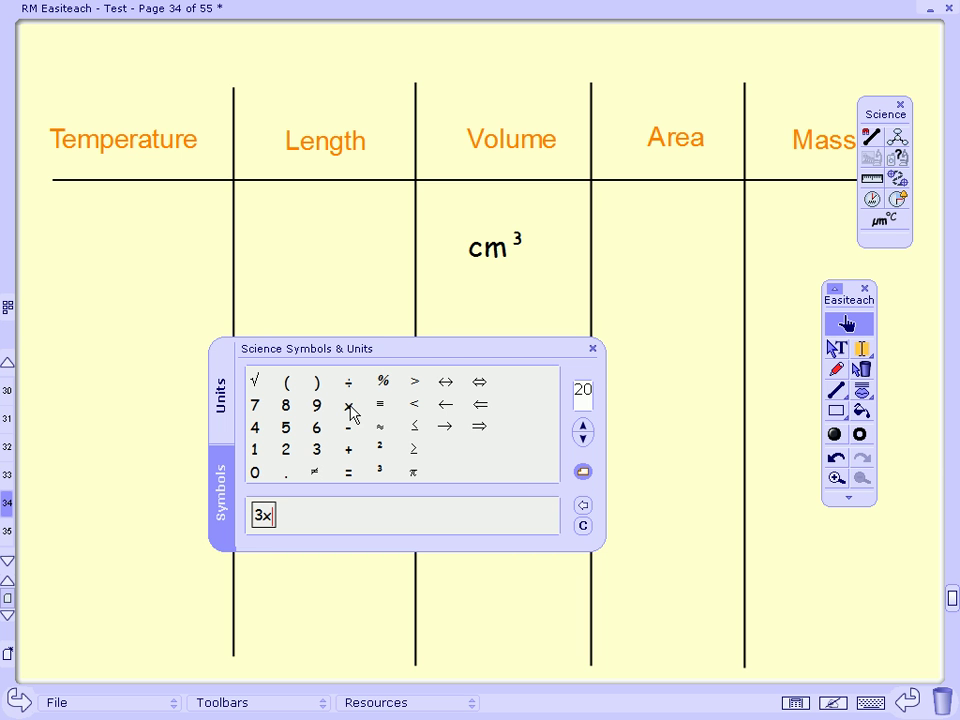
pyautogui.click(318, 406)
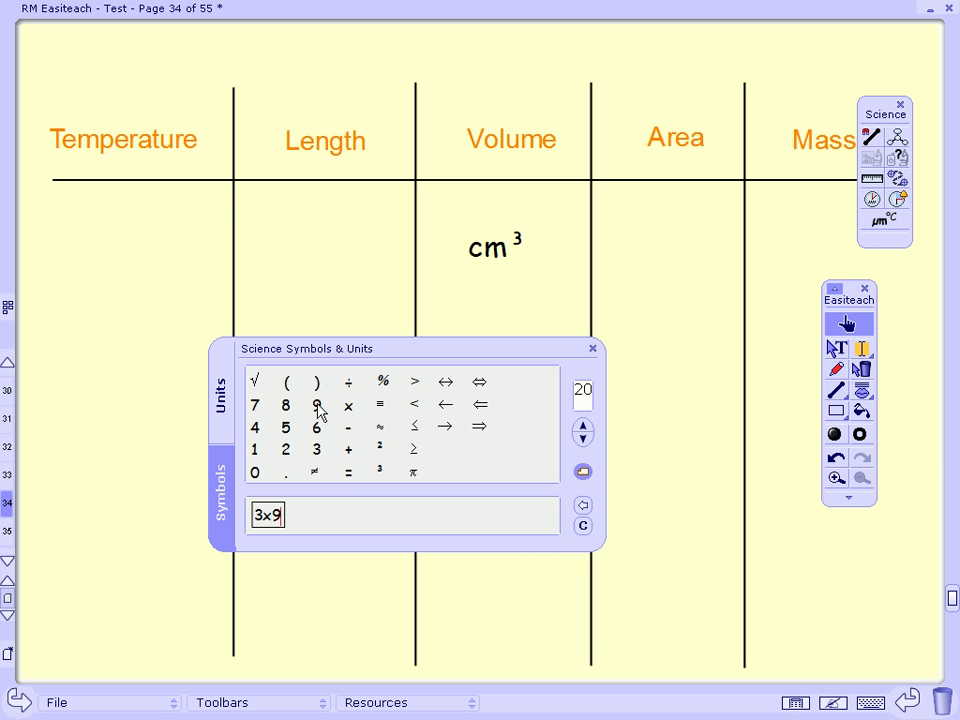
pyautogui.click(480, 430)
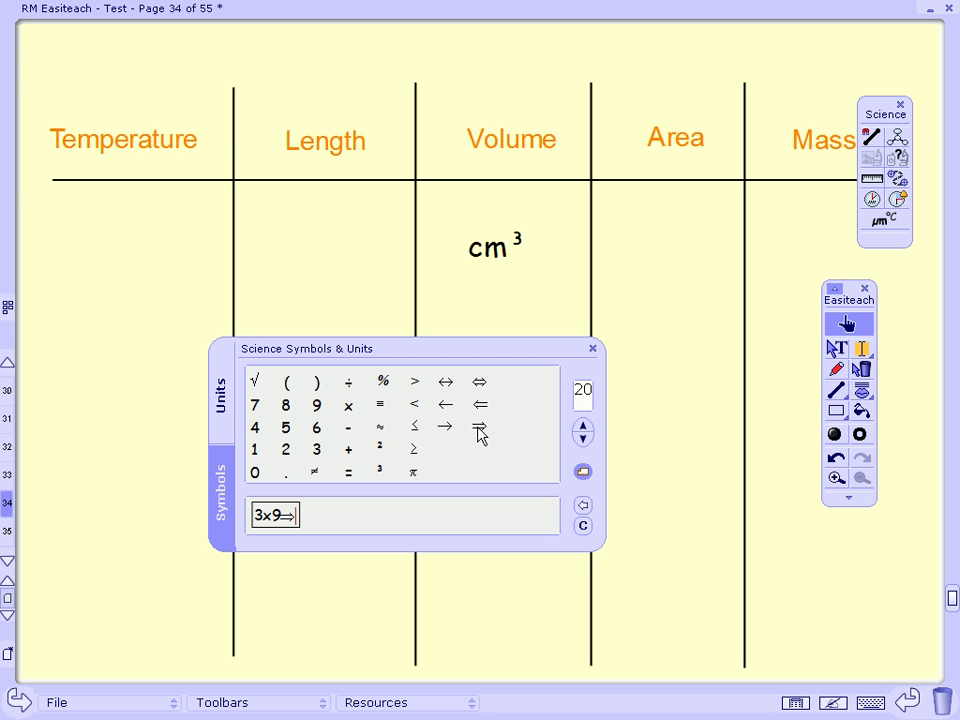